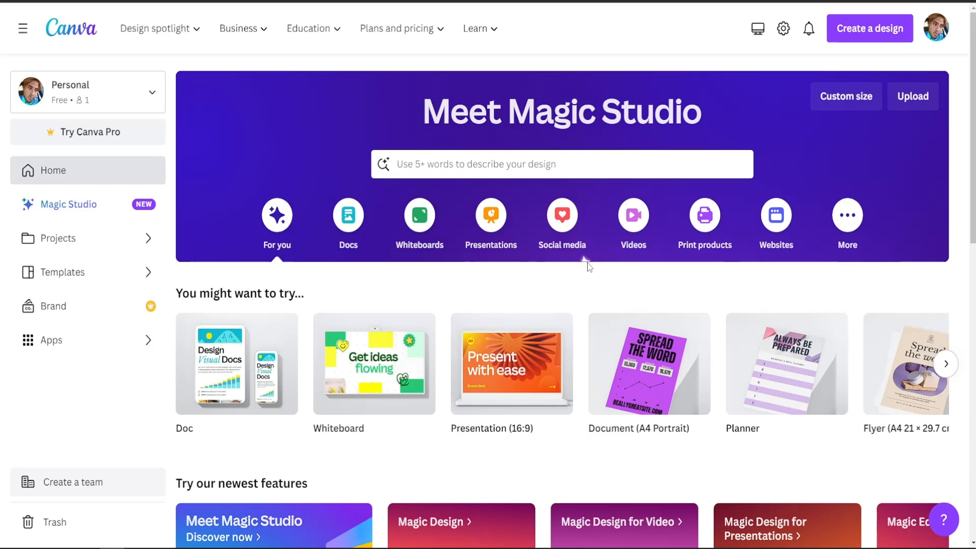
Create a blank Slideshow Video design (1920 × 1080 px) from the video formats.
{"action": "left_click", "coordinate": [636, 217]}
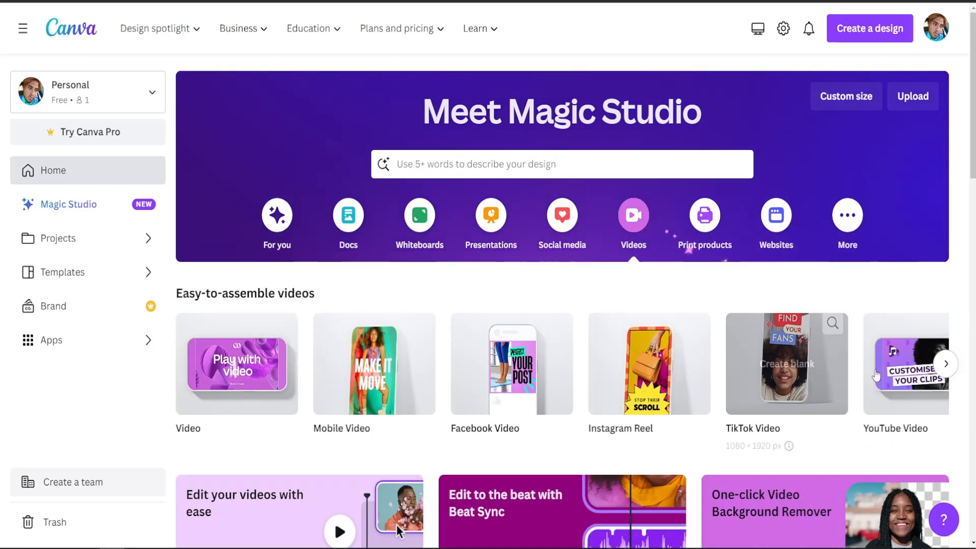
{"action": "left_click", "coordinate": [946, 366]}
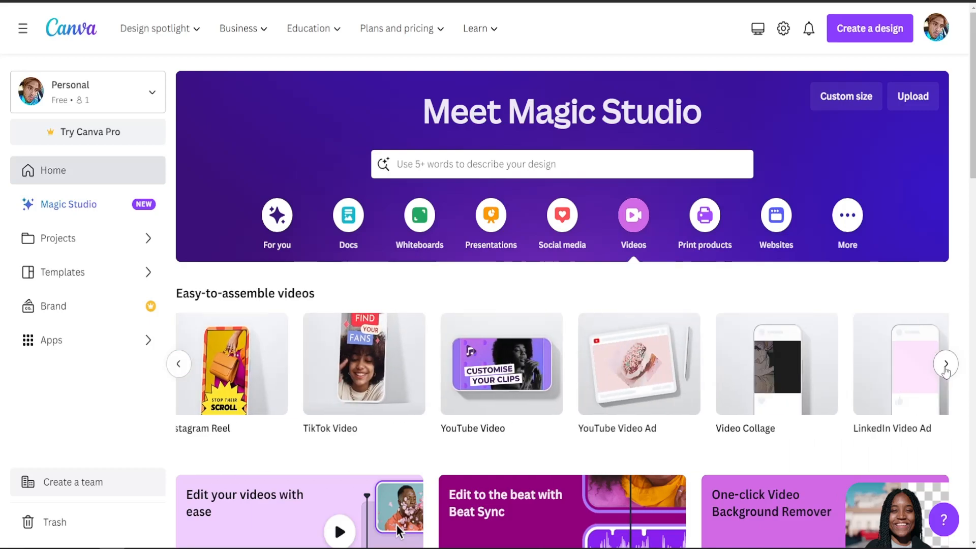
{"action": "left_click", "coordinate": [945, 365]}
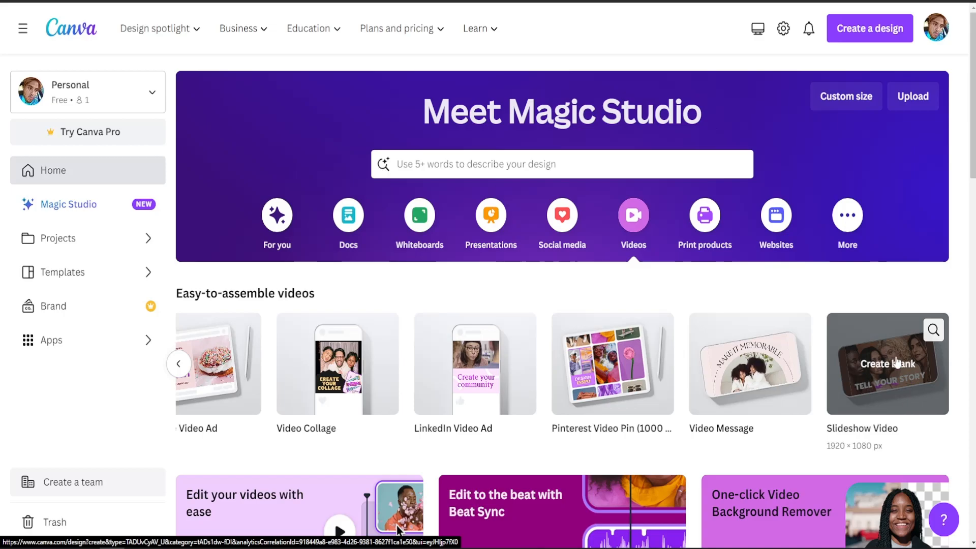
{"action": "left_click", "coordinate": [868, 375]}
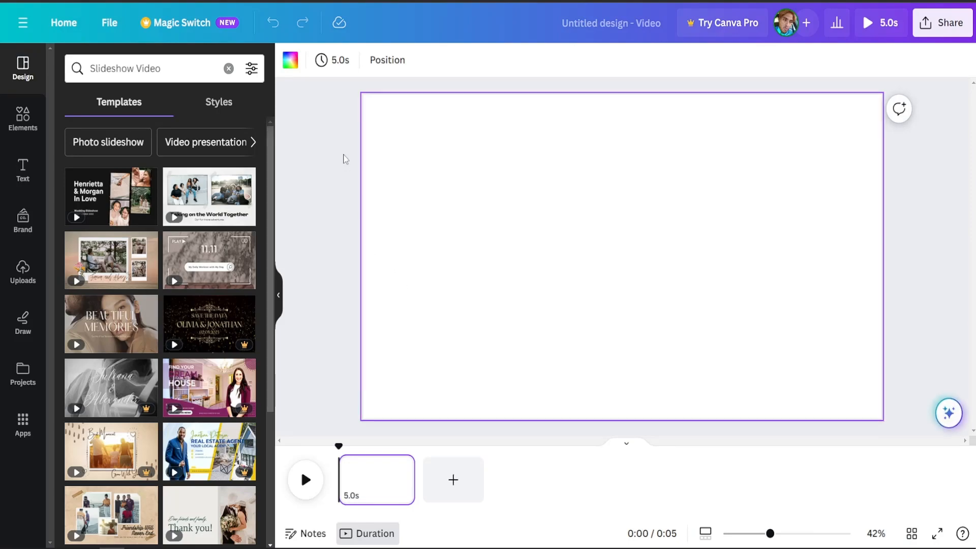
Look through the slideshow video templates and the options of the first page in the timeline.
{"action": "scroll", "coordinate": [343, 224], "scroll_direction": "up", "scroll_amount": 1}
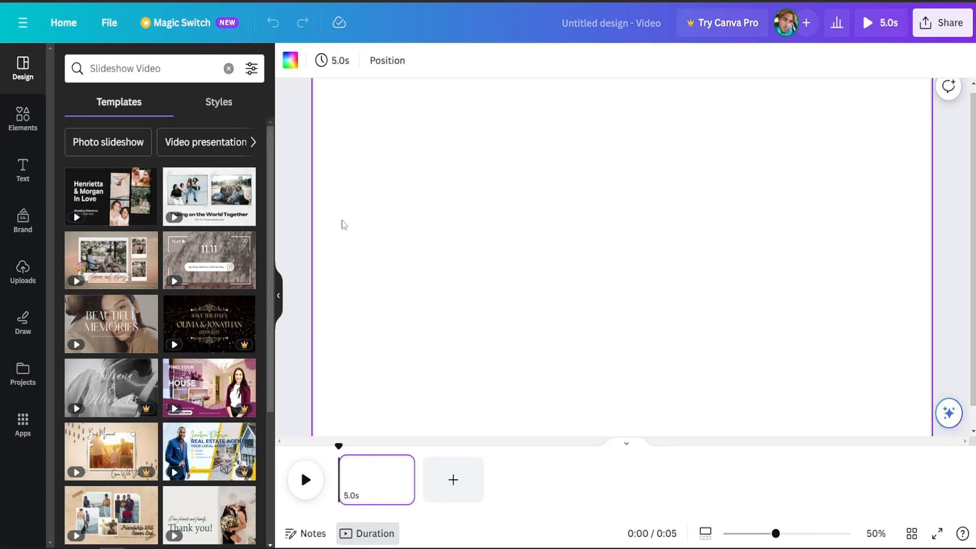
{"action": "scroll", "coordinate": [344, 224], "scroll_direction": "down", "scroll_amount": 1}
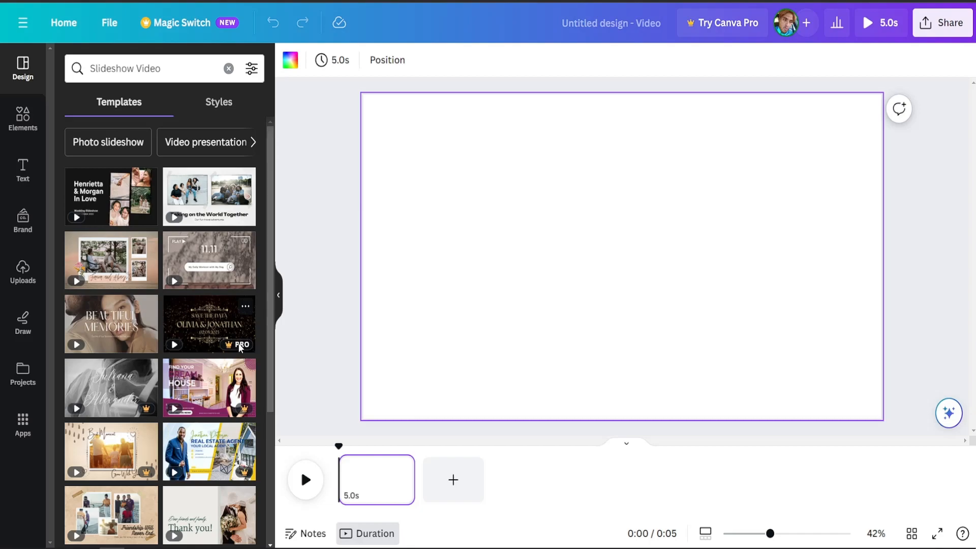
{"action": "scroll", "coordinate": [237, 343], "scroll_direction": "down", "scroll_amount": 6}
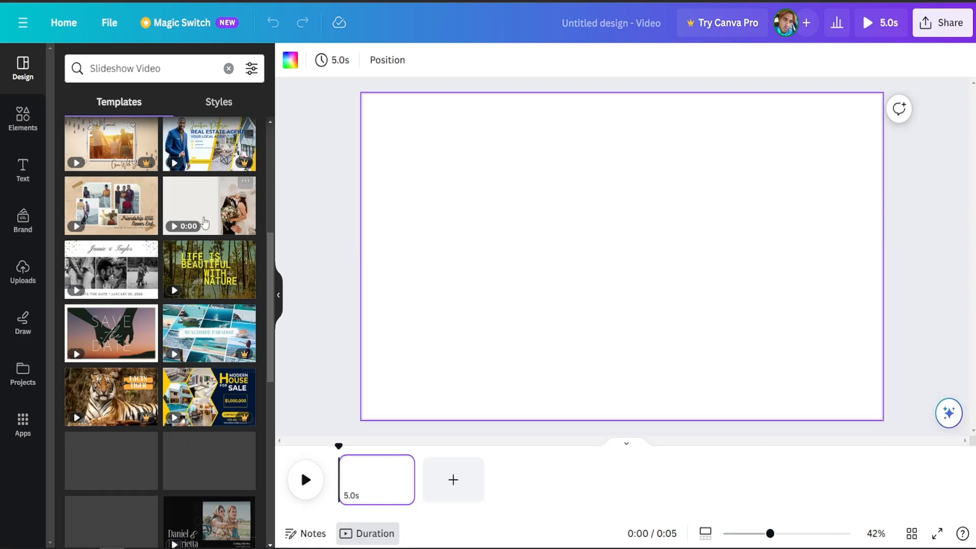
{"action": "scroll", "coordinate": [182, 233], "scroll_direction": "up", "scroll_amount": 6}
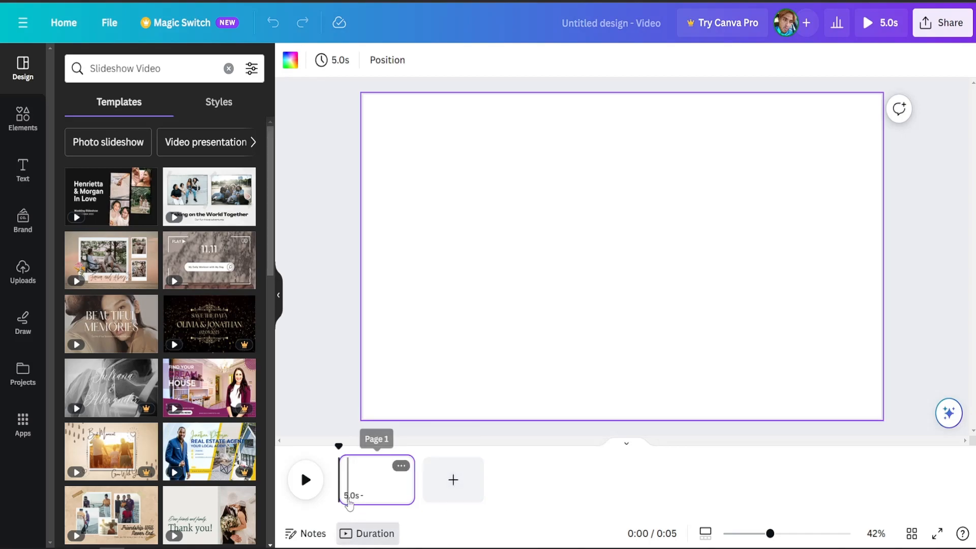
{"action": "left_click", "coordinate": [401, 466]}
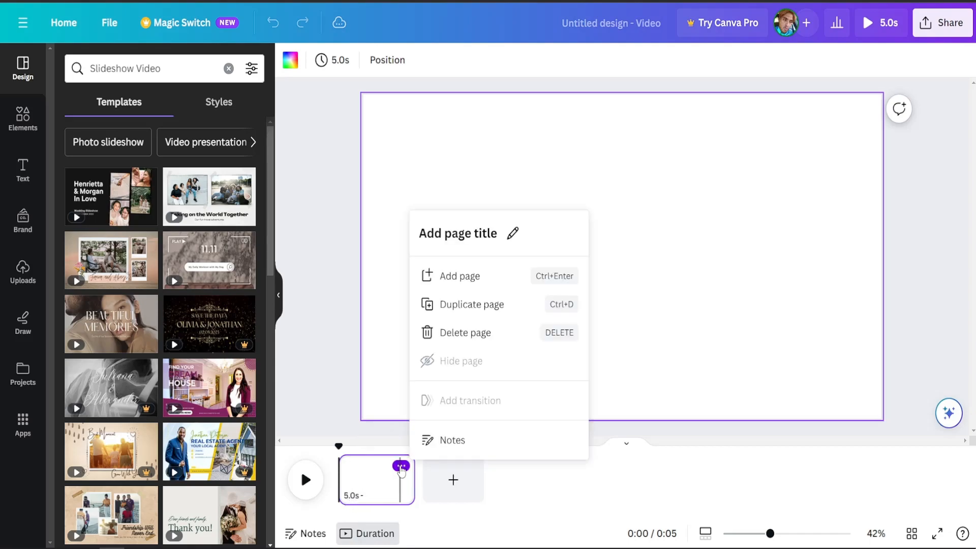
{"action": "left_click", "coordinate": [401, 467]}
{"action": "left_click", "coordinate": [401, 466]}
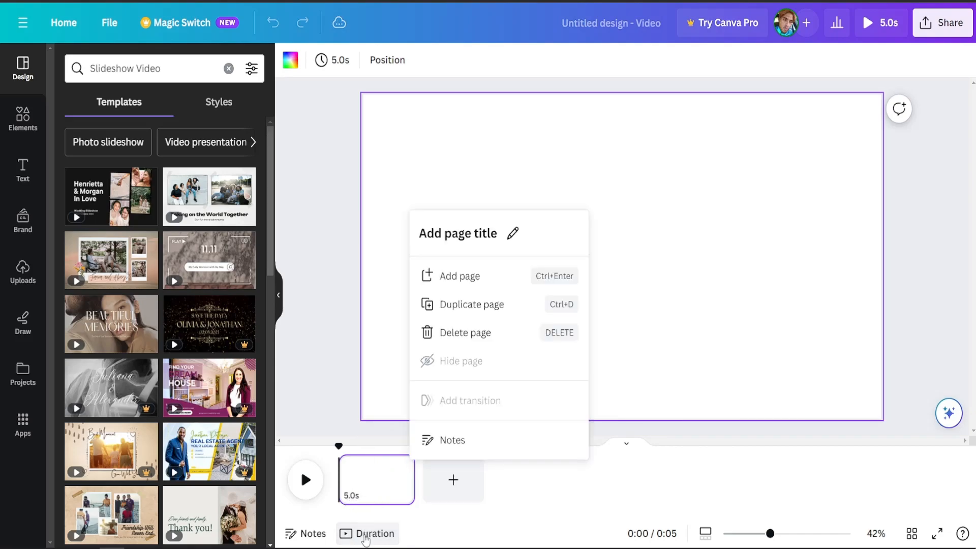
{"action": "left_click", "coordinate": [365, 536]}
{"action": "left_click", "coordinate": [364, 536]}
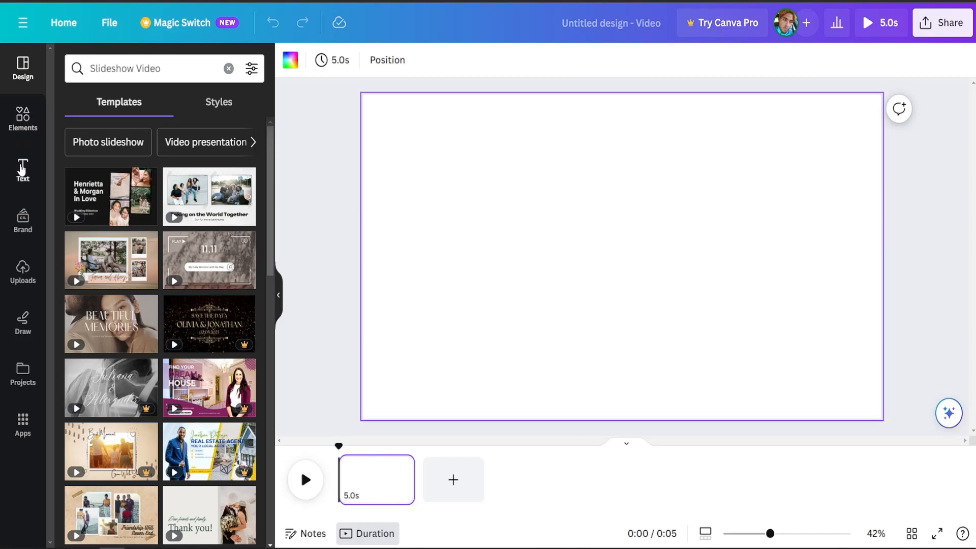
Add a default-style heading near the top centre of the blank page.
{"action": "left_click", "coordinate": [23, 169]}
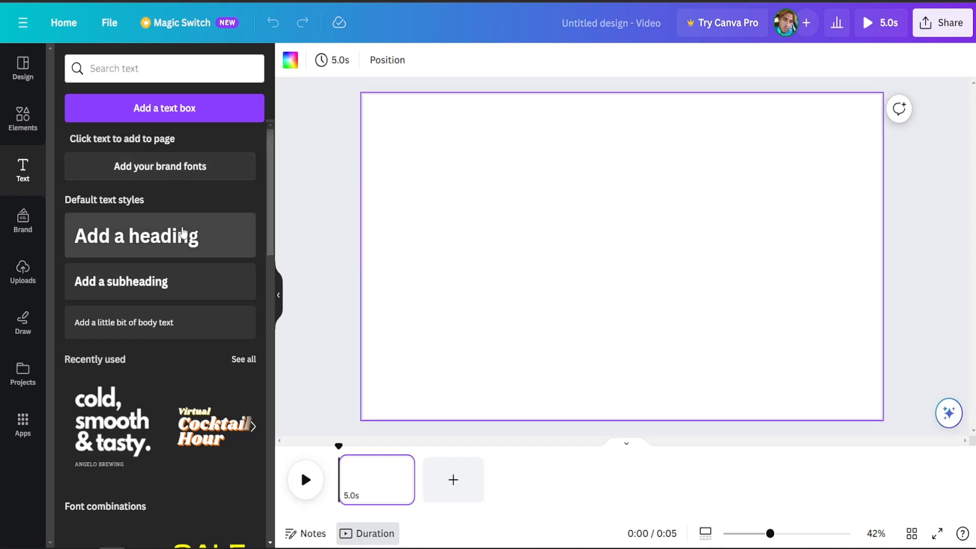
{"action": "scroll", "coordinate": [183, 232], "scroll_direction": "down", "scroll_amount": 10}
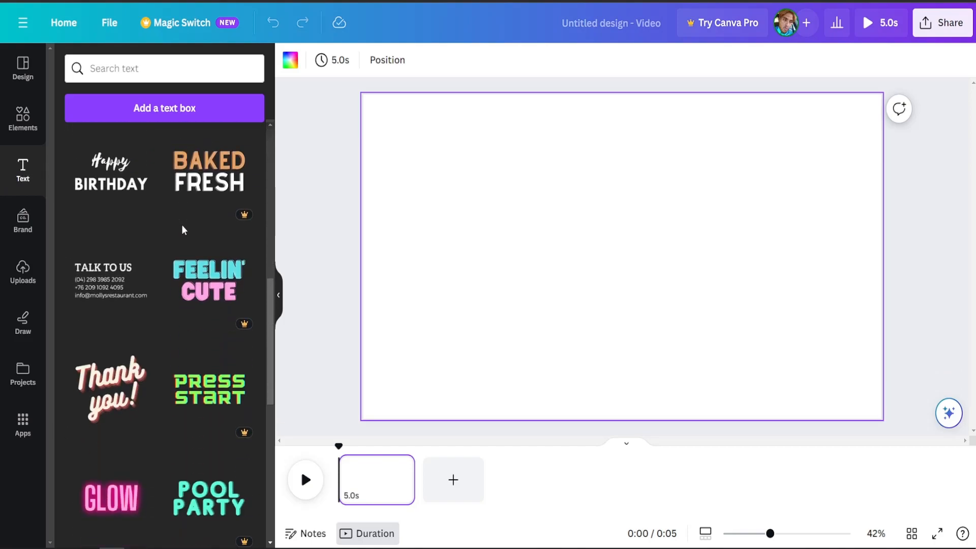
{"action": "scroll", "coordinate": [183, 229], "scroll_direction": "down", "scroll_amount": 6}
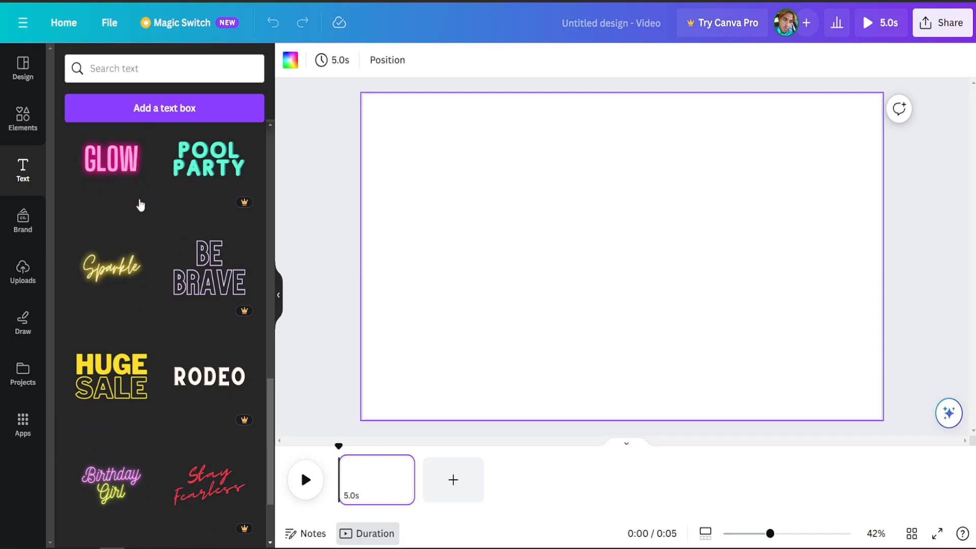
{"action": "scroll", "coordinate": [140, 213], "scroll_direction": "down", "scroll_amount": 2}
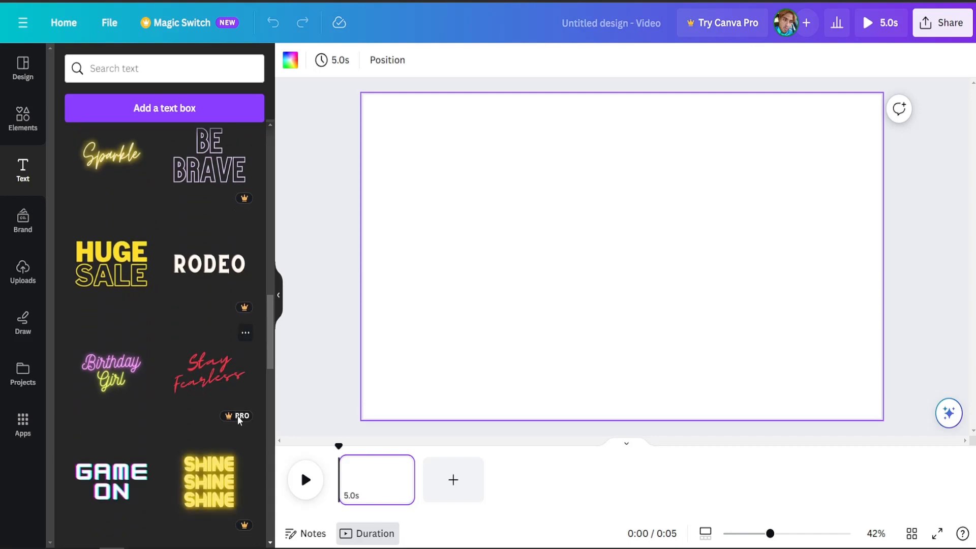
{"action": "scroll", "coordinate": [113, 431], "scroll_direction": "up", "scroll_amount": 15}
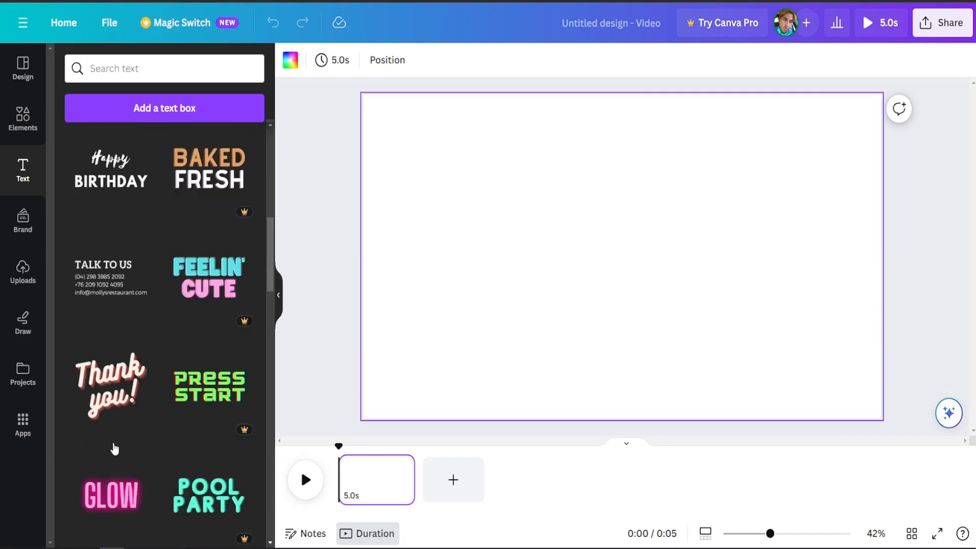
{"action": "scroll", "coordinate": [113, 431], "scroll_direction": "up", "scroll_amount": 2}
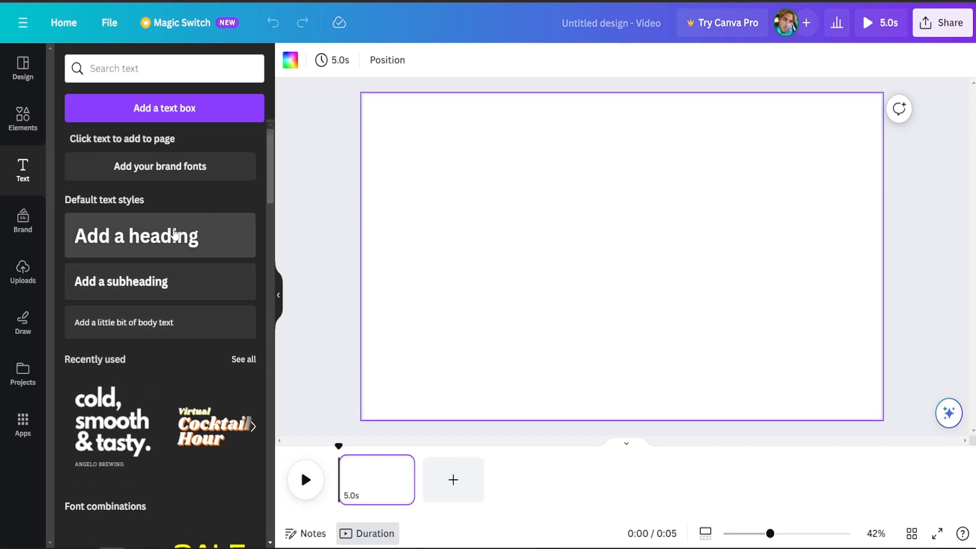
{"action": "left_click_drag", "start_coordinate": [124, 240], "coordinate": [540, 141]}
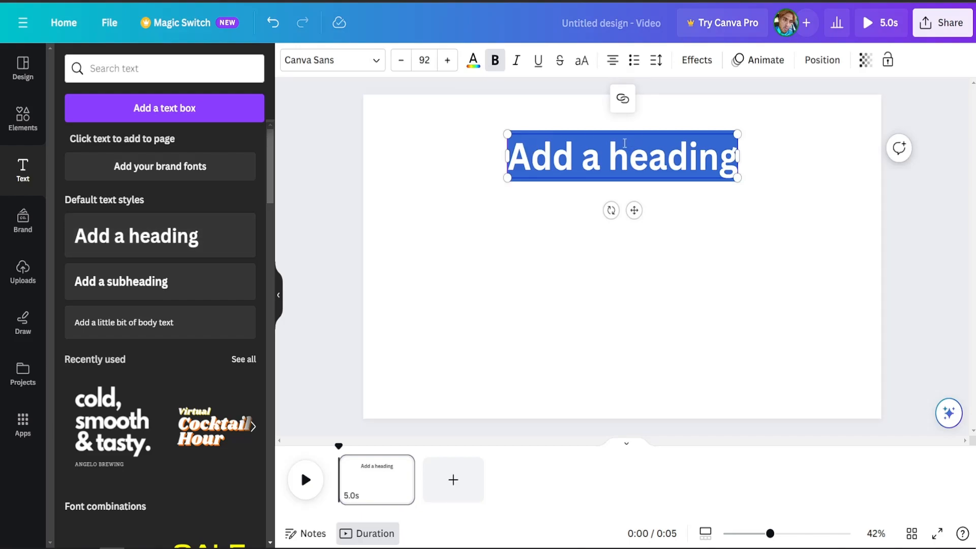
Change the heading's font to Dreaming Outloud Sans.
{"action": "left_click", "coordinate": [383, 65]}
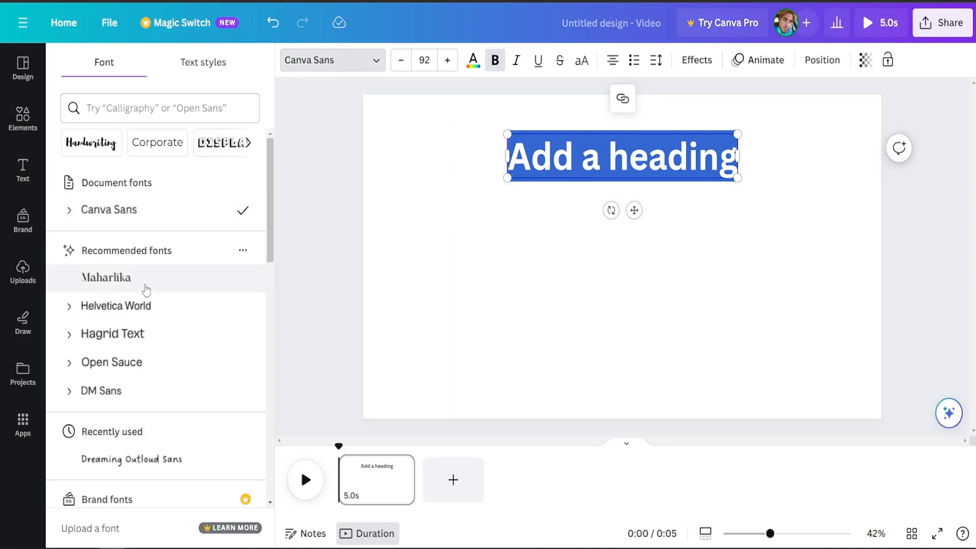
{"action": "scroll", "coordinate": [146, 290], "scroll_direction": "down", "scroll_amount": 5}
{"action": "scroll", "coordinate": [147, 281], "scroll_direction": "up", "scroll_amount": 5}
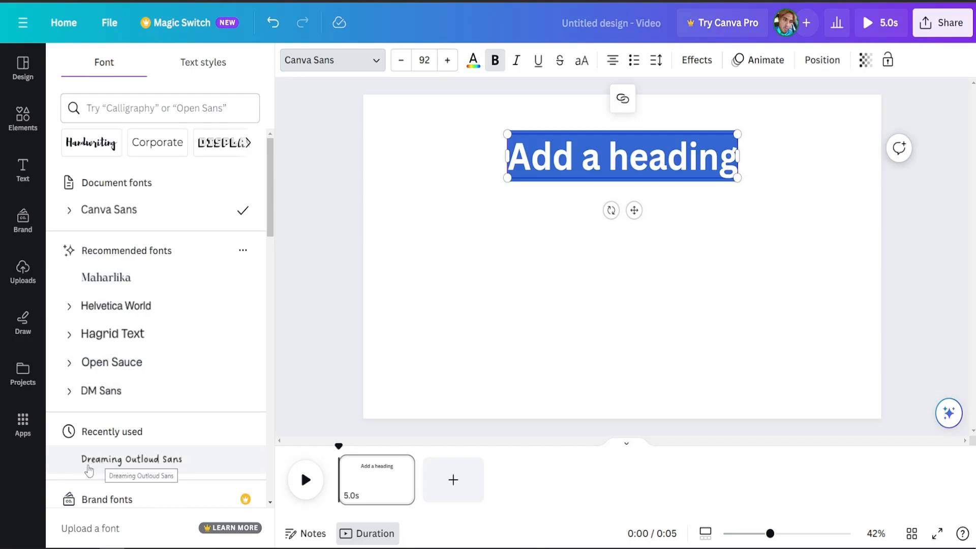
{"action": "left_click", "coordinate": [131, 460]}
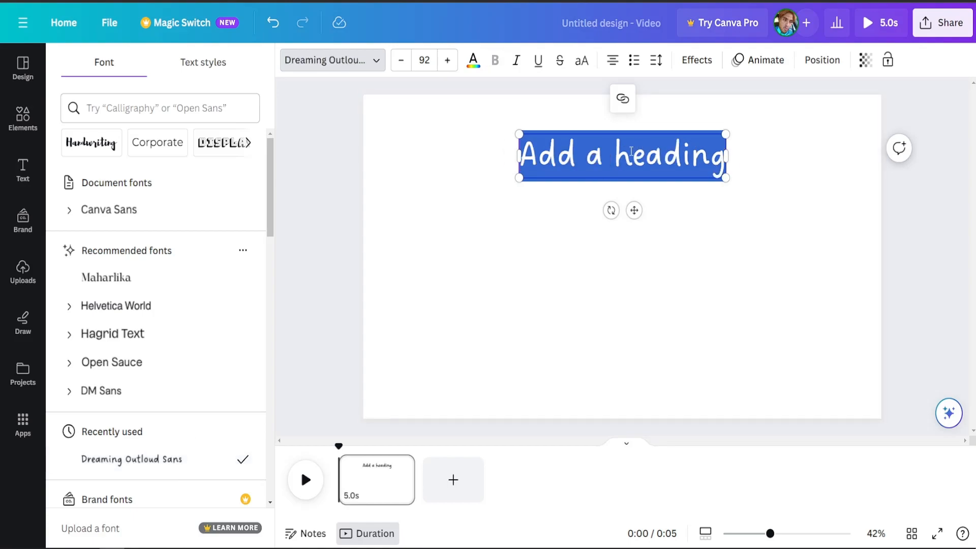
Replace the heading text with "Top 5 Trees" and enlarge it to about font size 158.
{"action": "triple_click", "coordinate": [596, 153]}
{"action": "type", "text": "To"}
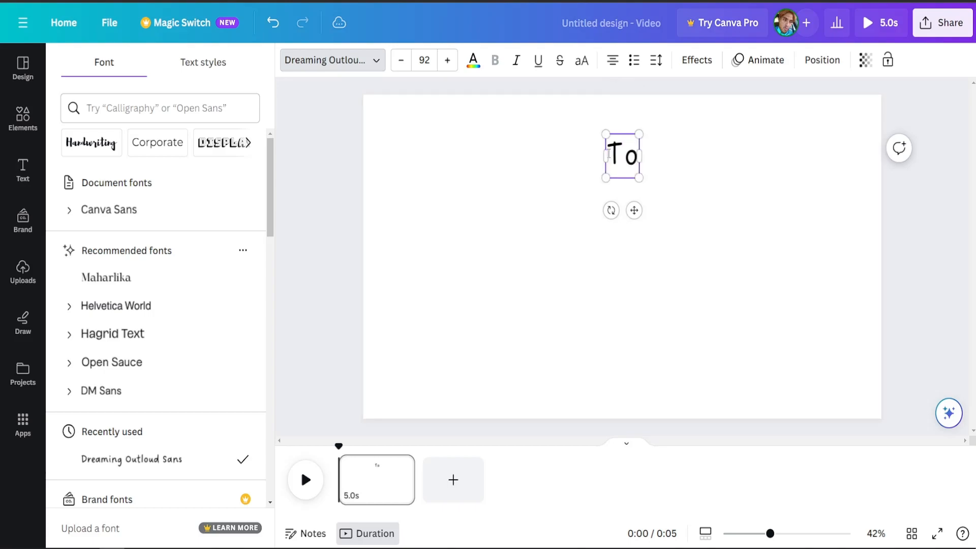
{"action": "type", "text": "p"}
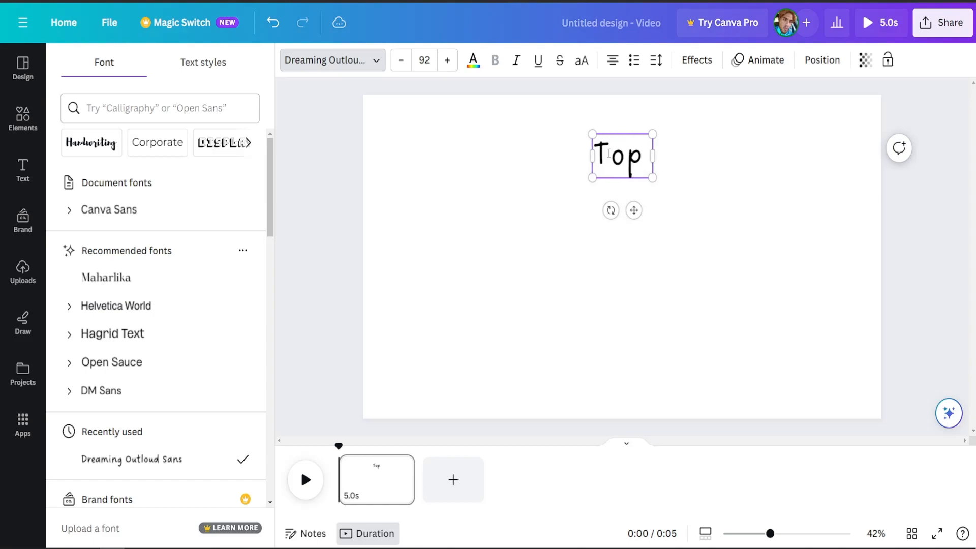
{"action": "type", "text": " 5 Trees"}
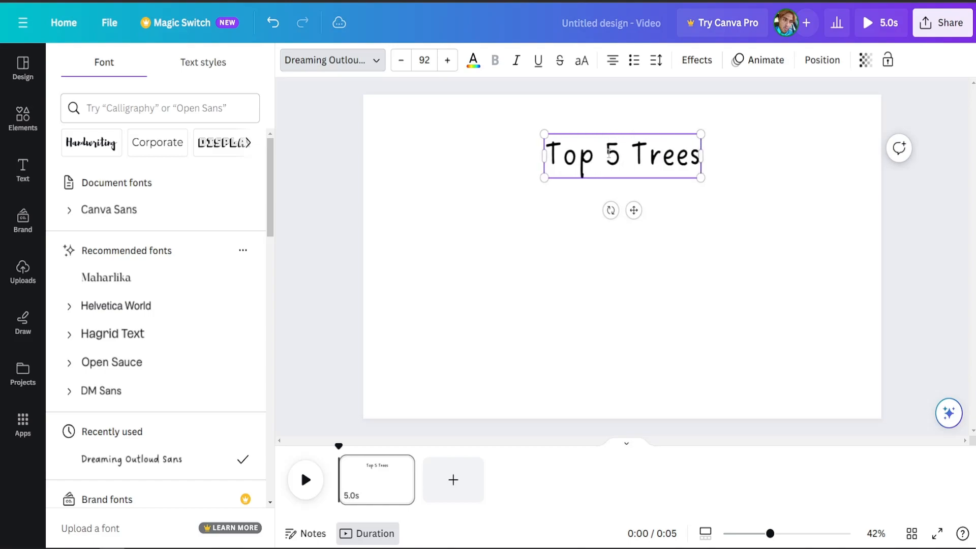
{"action": "left_click", "coordinate": [929, 214]}
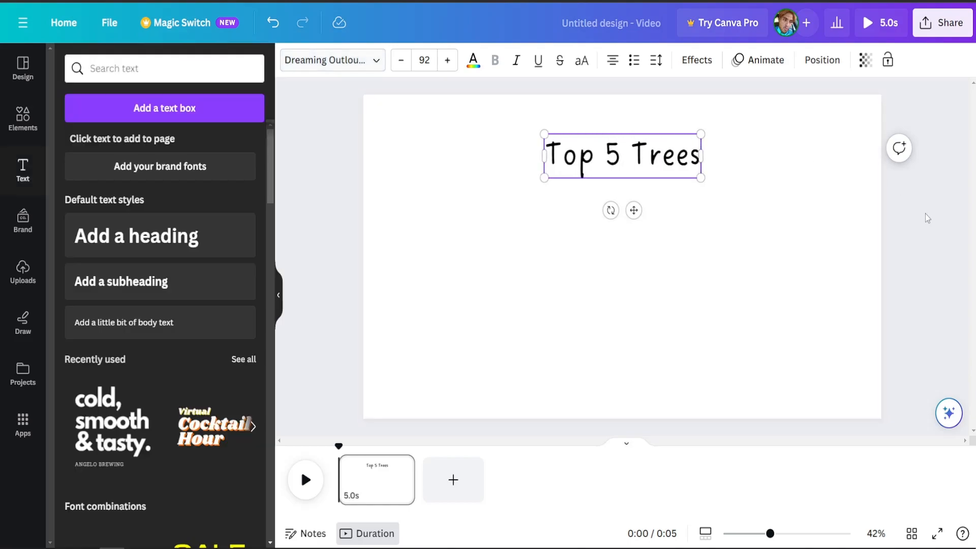
{"action": "left_click", "coordinate": [336, 179]}
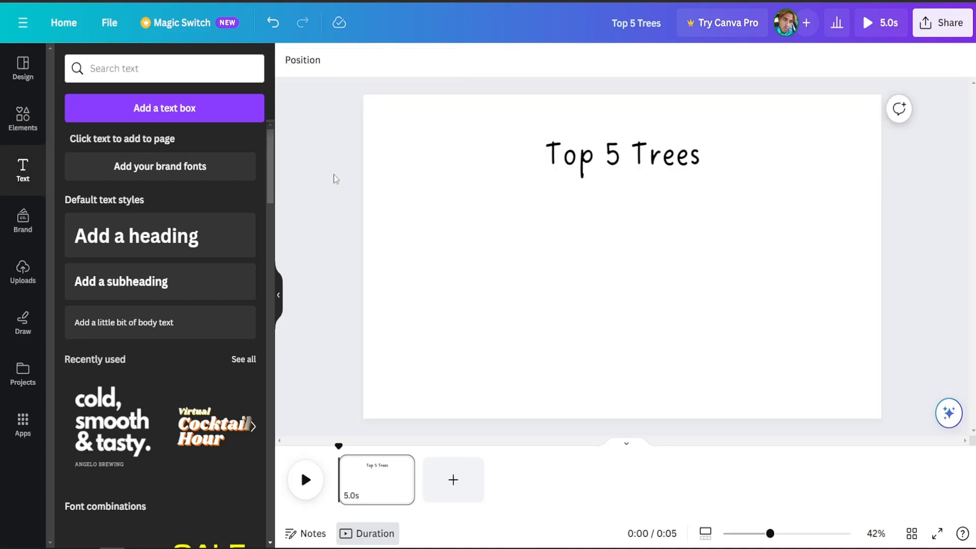
{"action": "left_click", "coordinate": [629, 149]}
{"action": "left_click_drag", "start_coordinate": [700, 178], "coordinate": [640, 151]}
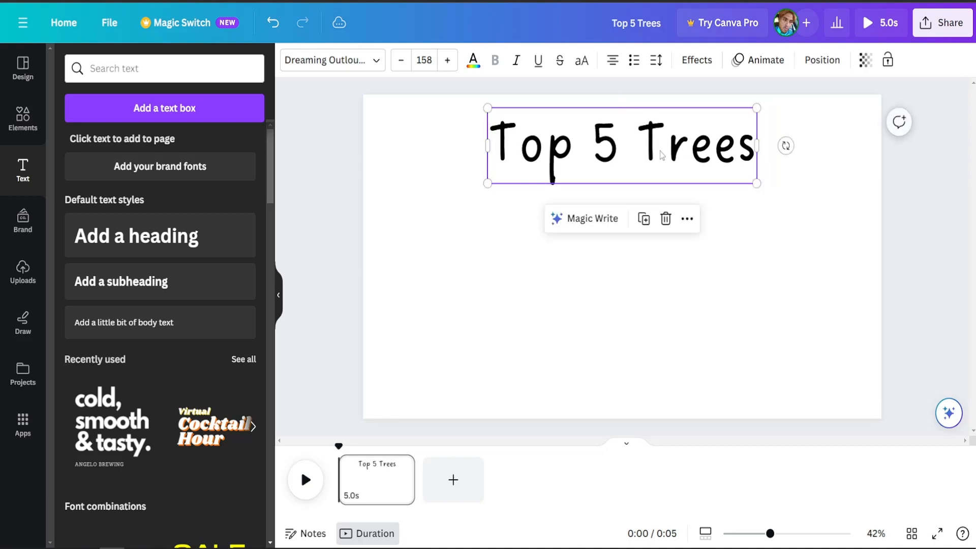
Make the "Top 5 Trees" heading italic and shift it slightly up and to the left on the page.
{"action": "double_click", "coordinate": [666, 151]}
{"action": "left_click", "coordinate": [516, 60]}
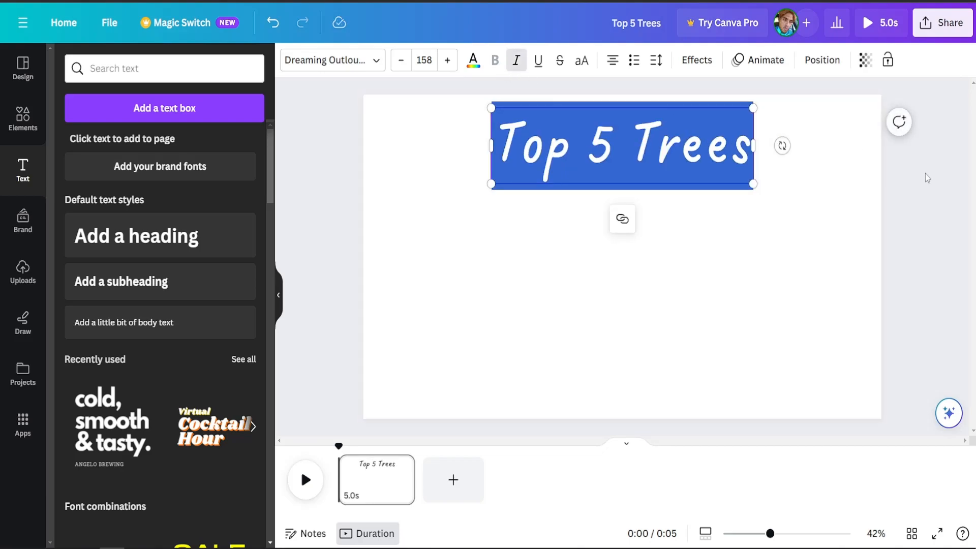
{"action": "left_click", "coordinate": [931, 194]}
{"action": "left_click", "coordinate": [547, 153]}
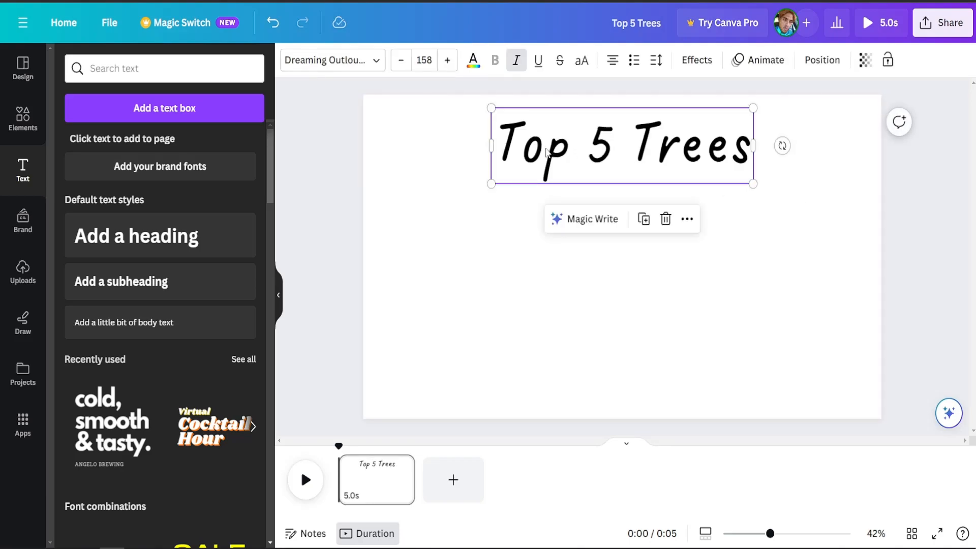
{"action": "left_click_drag", "start_coordinate": [629, 138], "coordinate": [618, 133]}
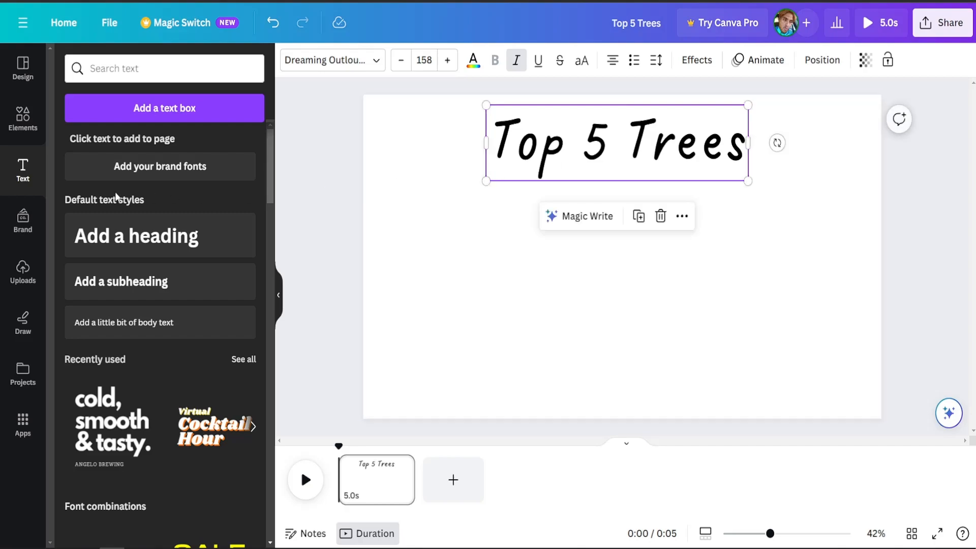
Search the elements for "tree" and add the free flat green tree graphic with a brown trunk to the page.
{"action": "left_click", "coordinate": [32, 131]}
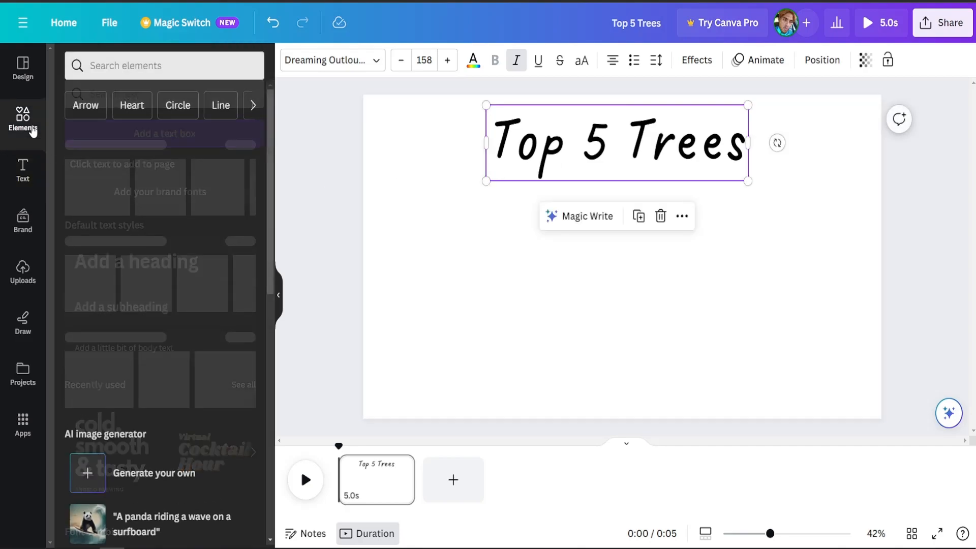
{"action": "left_click", "coordinate": [127, 71]}
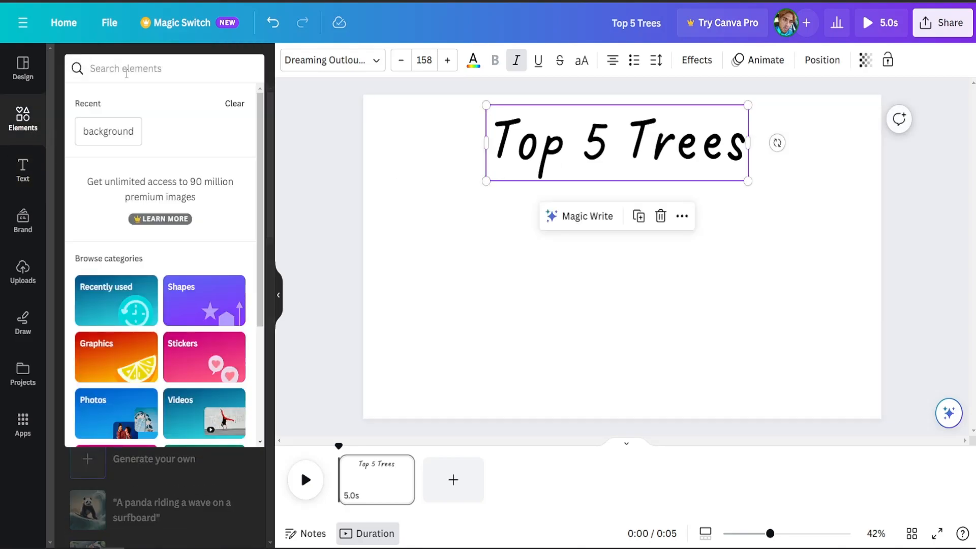
{"action": "type", "text": "trees"}
{"action": "key", "text": "BackSpace"}
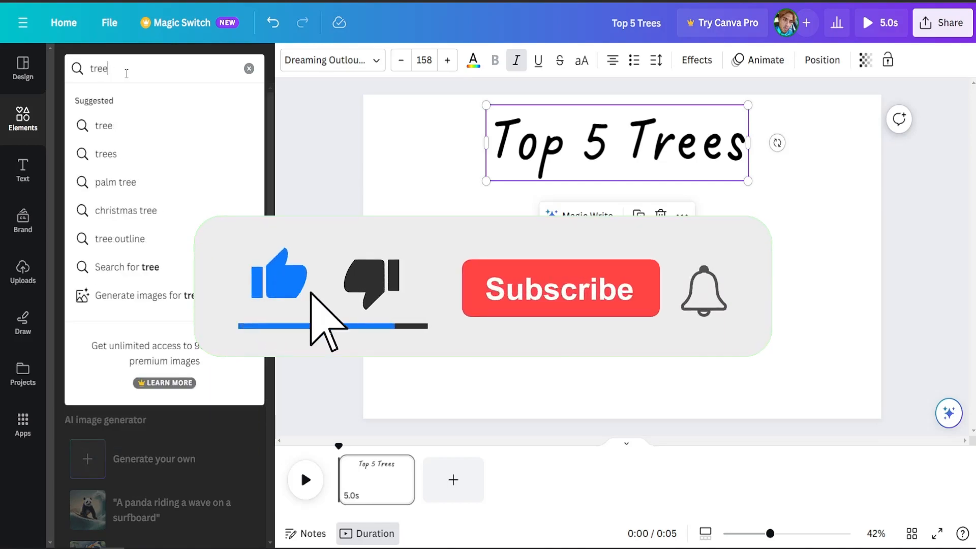
{"action": "key", "text": "Return"}
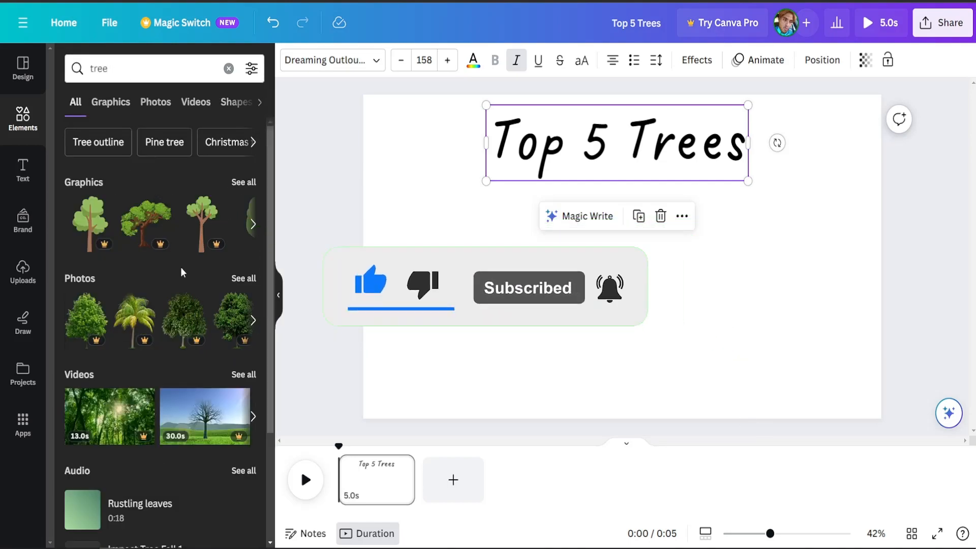
{"action": "left_click", "coordinate": [253, 225]}
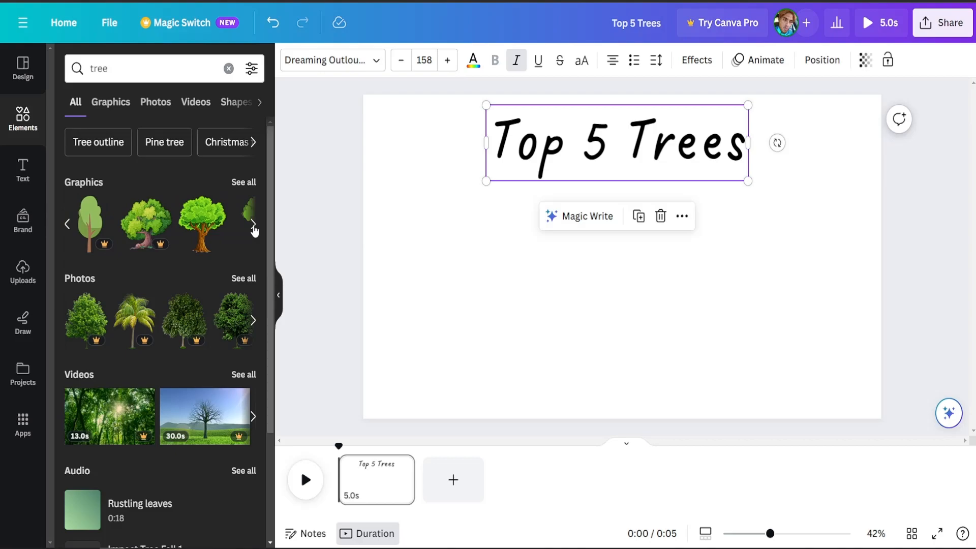
{"action": "left_click", "coordinate": [254, 225]}
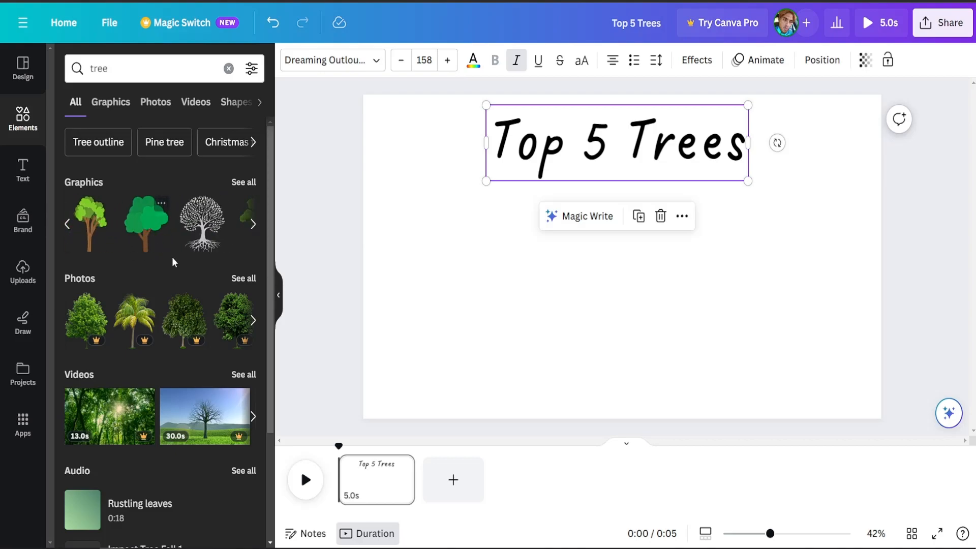
{"action": "left_click_drag", "start_coordinate": [142, 234], "coordinate": [419, 220]}
{"action": "left_click_drag", "start_coordinate": [535, 296], "coordinate": [542, 289]}
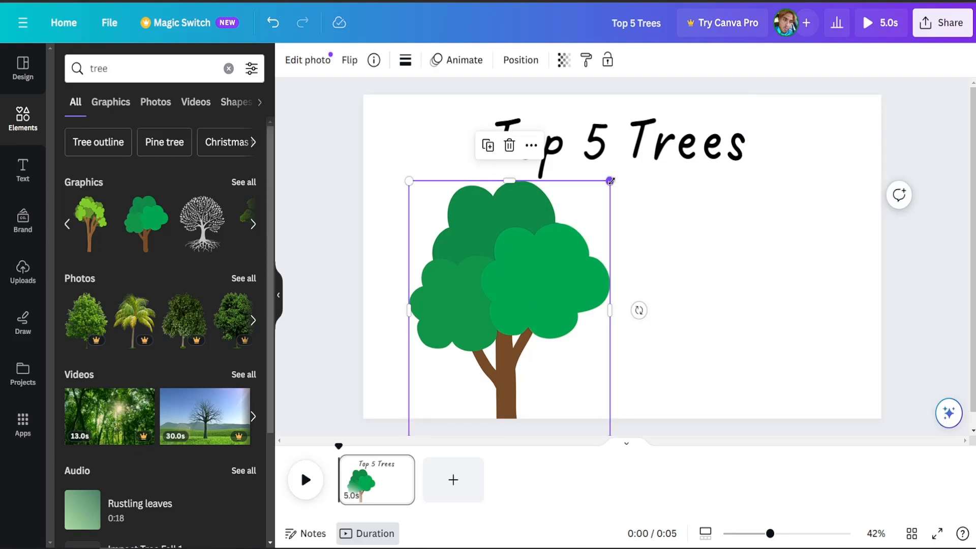
Resize the tree graphic to fill the space below the "Top 5 Trees" heading and centre it on the page.
{"action": "left_click_drag", "start_coordinate": [611, 180], "coordinate": [523, 290]}
{"action": "left_click_drag", "start_coordinate": [484, 363], "coordinate": [625, 273]}
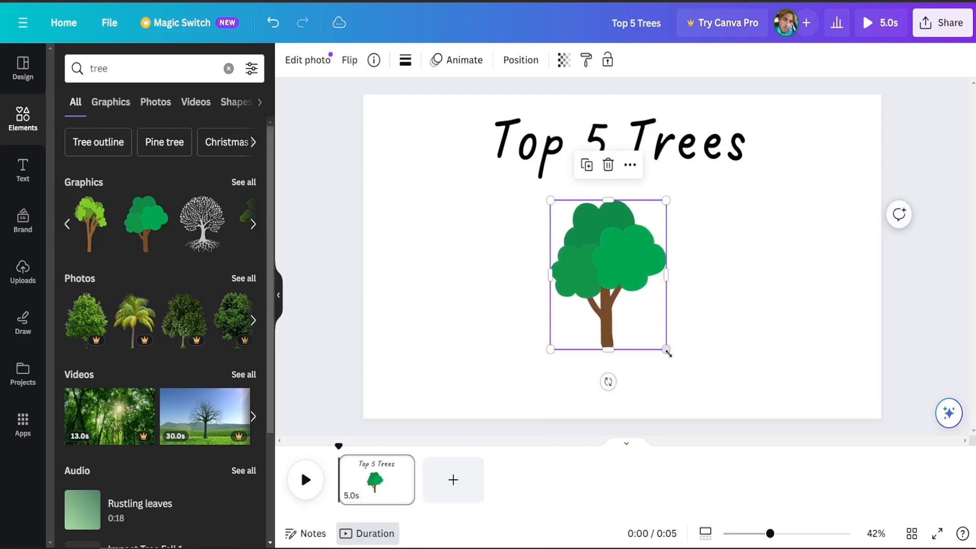
{"action": "left_click_drag", "start_coordinate": [665, 350], "coordinate": [717, 413]}
{"action": "left_click_drag", "start_coordinate": [639, 275], "coordinate": [632, 273]}
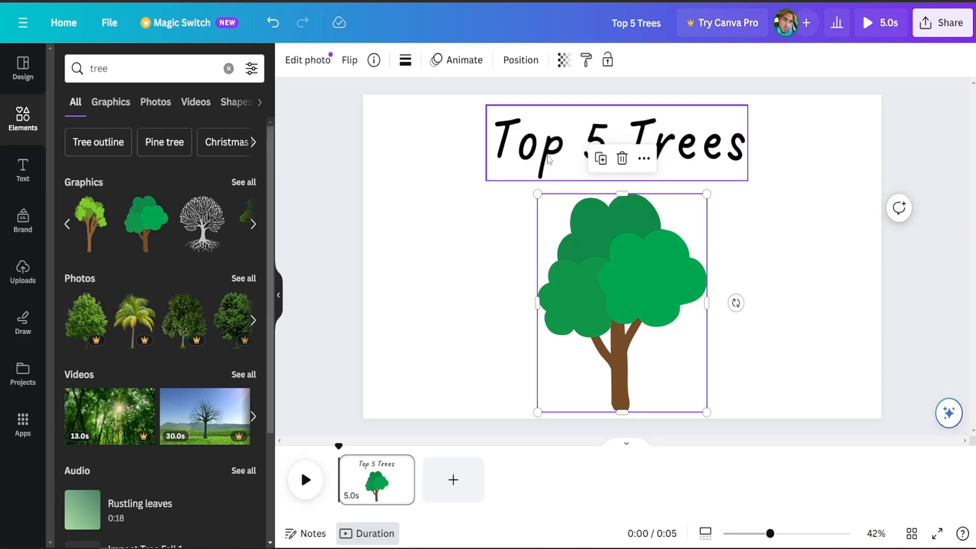
{"action": "left_click", "coordinate": [408, 209]}
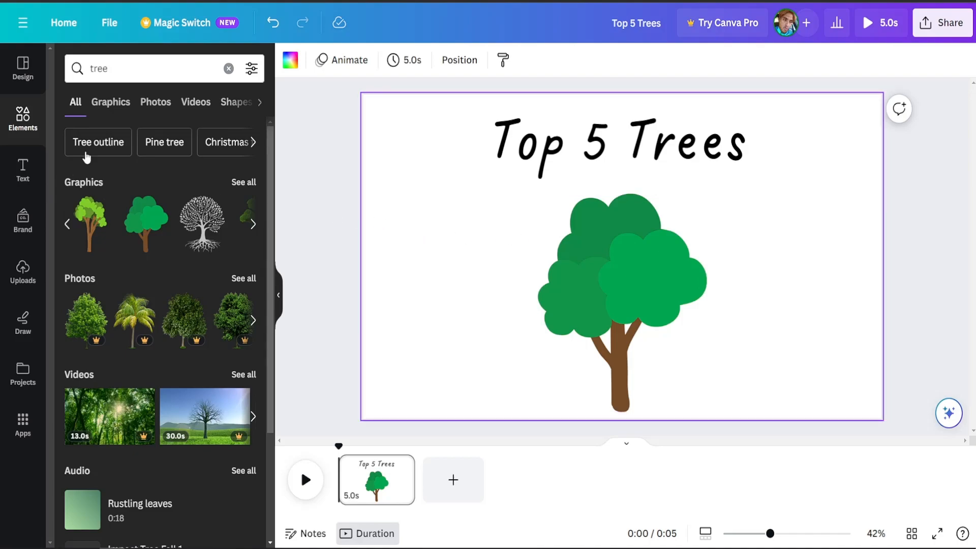
Search the elements for "background" and add the wavy contour-line graphic to the page.
{"action": "double_click", "coordinate": [134, 68]}
{"action": "type", "text": "background"}
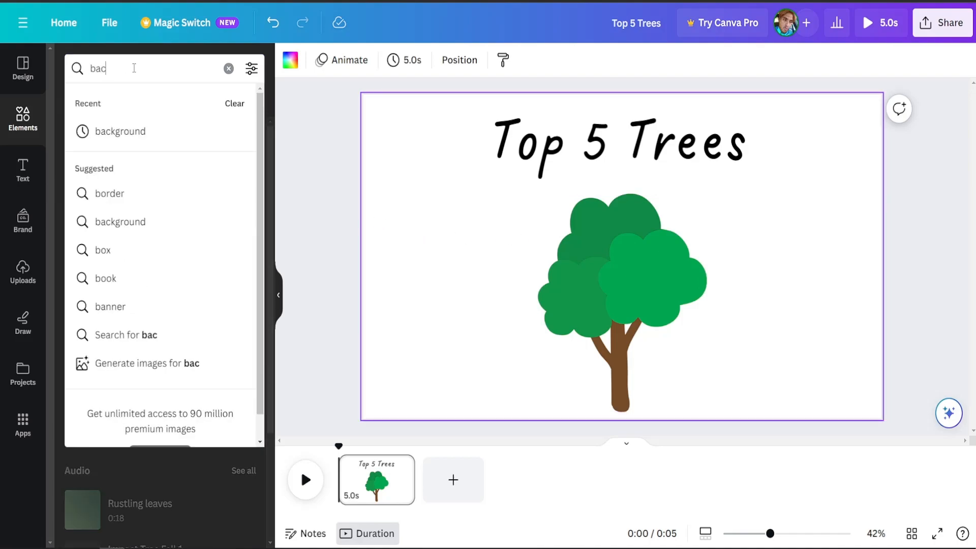
{"action": "left_click", "coordinate": [109, 129]}
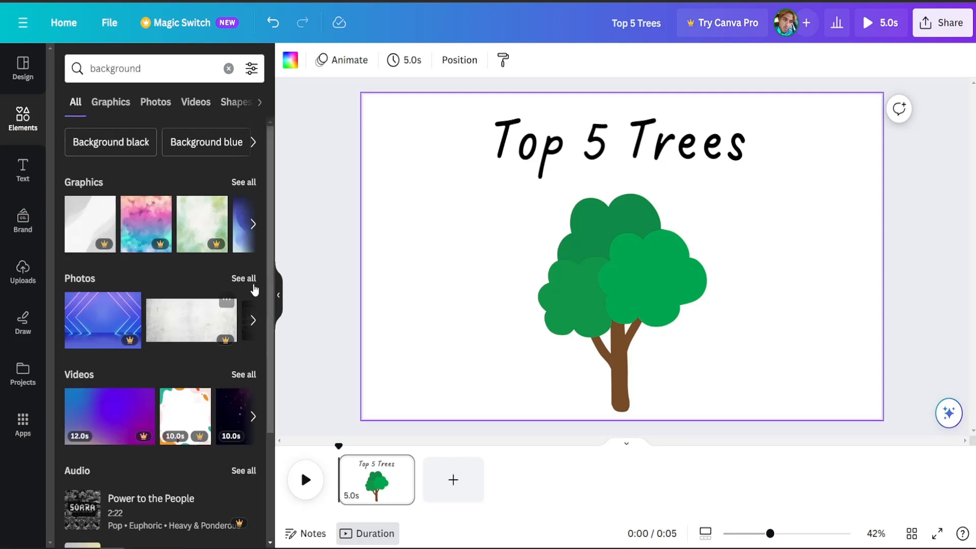
{"action": "left_click", "coordinate": [252, 223]}
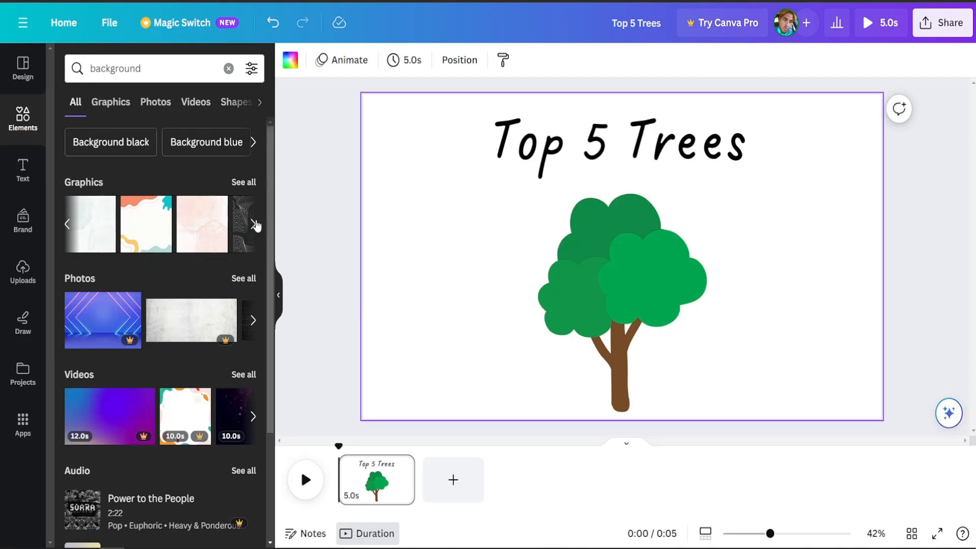
{"action": "left_click", "coordinate": [254, 224]}
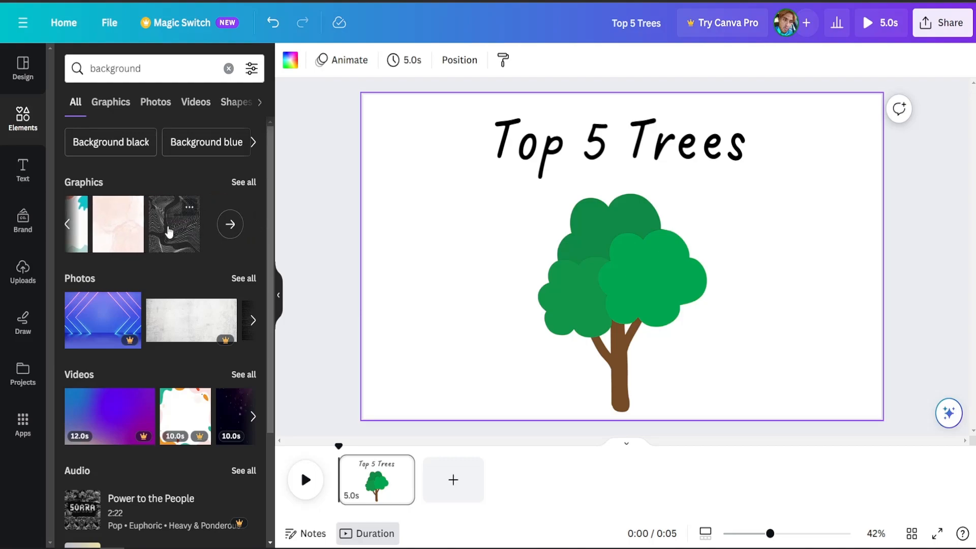
{"action": "left_click_drag", "start_coordinate": [175, 234], "coordinate": [439, 191]}
{"action": "right_click", "coordinate": [450, 216]}
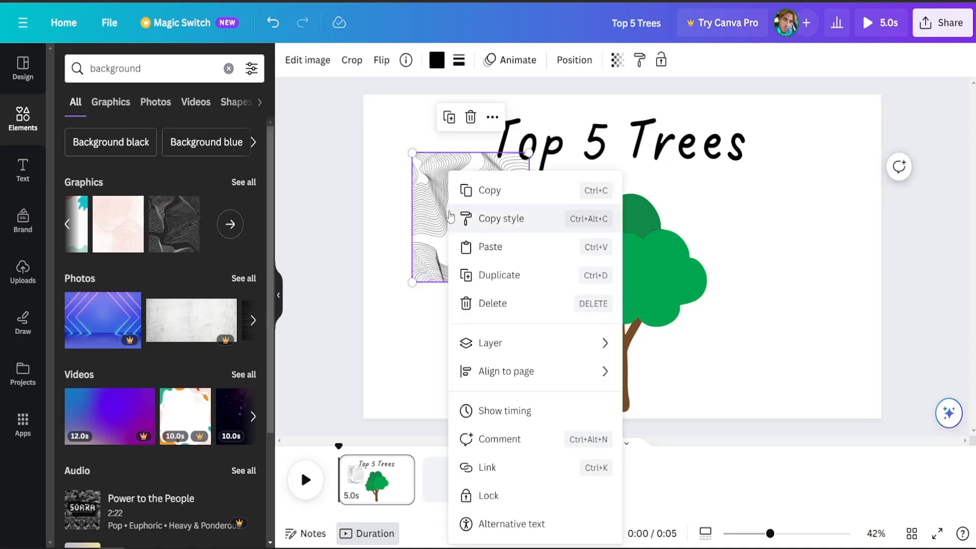
{"action": "mouse_move", "coordinate": [526, 386]}
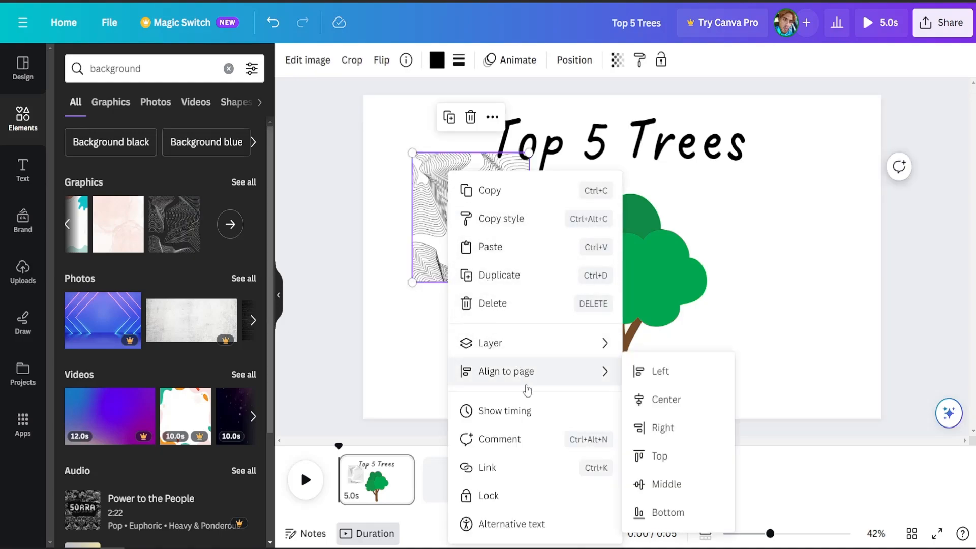
{"action": "left_click", "coordinate": [435, 213]}
Align the wavy-line graphic with the page's upper-left corner and enlarge it until it covers the whole page.
{"action": "left_click_drag", "start_coordinate": [445, 234], "coordinate": [395, 175]}
{"action": "left_click_drag", "start_coordinate": [480, 224], "coordinate": [772, 459]}
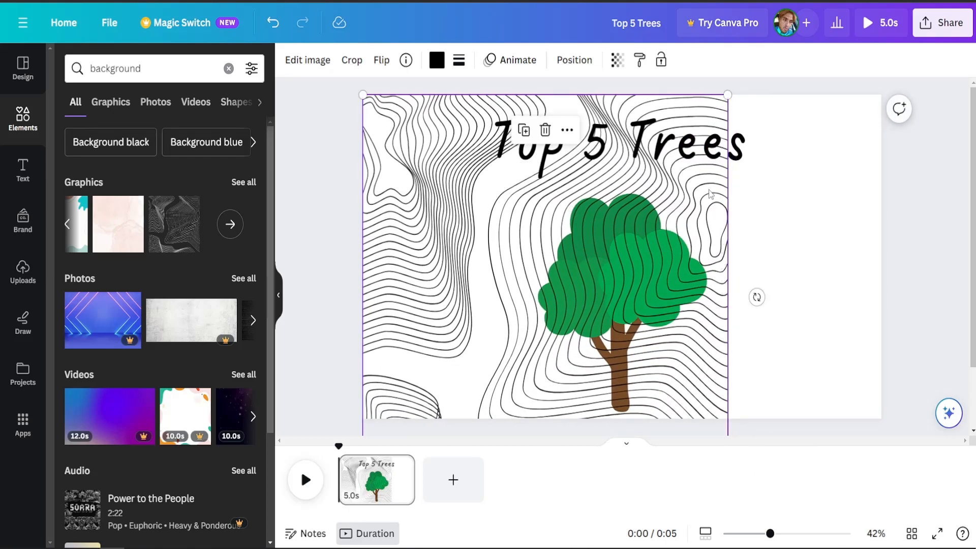
{"action": "left_click_drag", "start_coordinate": [715, 312], "coordinate": [684, 273]}
{"action": "left_click_drag", "start_coordinate": [720, 85], "coordinate": [874, 18]}
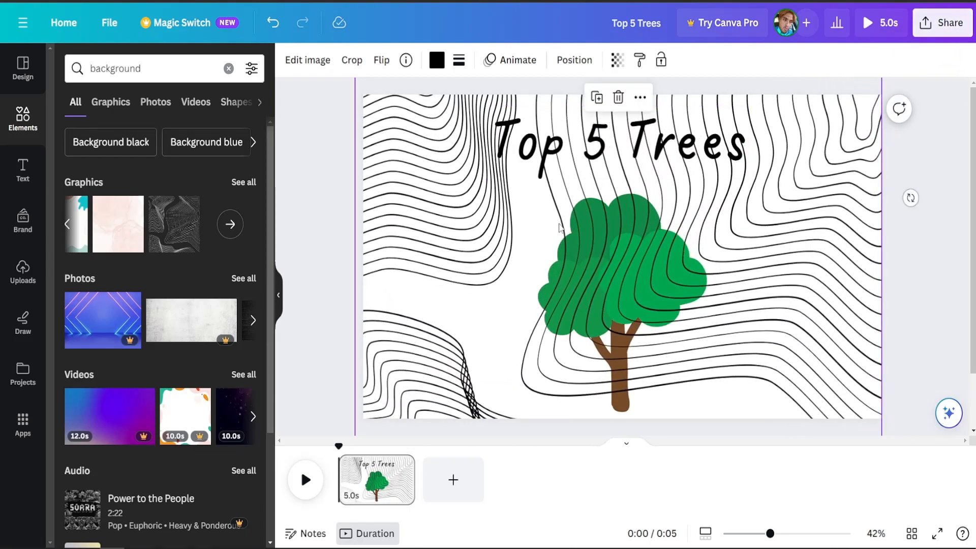
Send the wavy-line graphic to the back, behind the tree and the heading.
{"action": "right_click", "coordinate": [713, 223]}
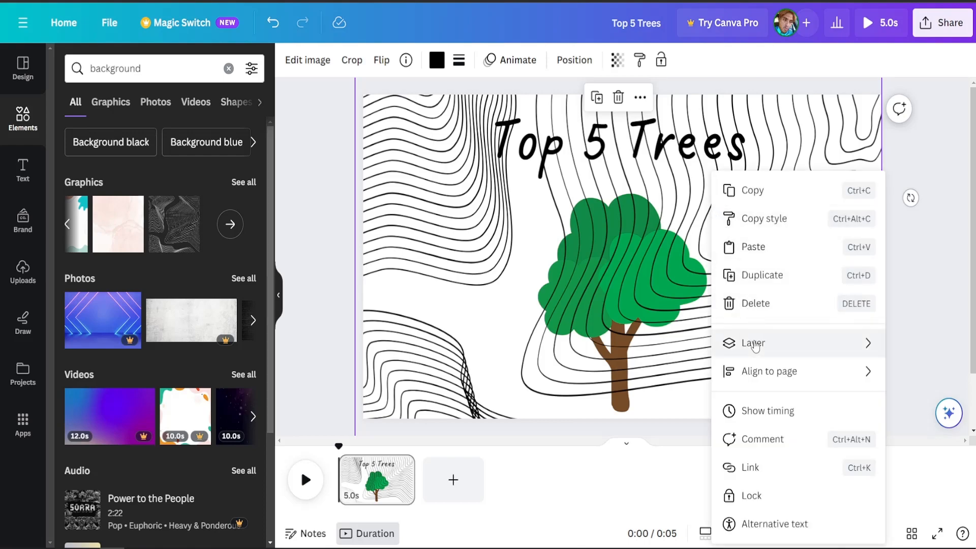
{"action": "mouse_move", "coordinate": [737, 343]}
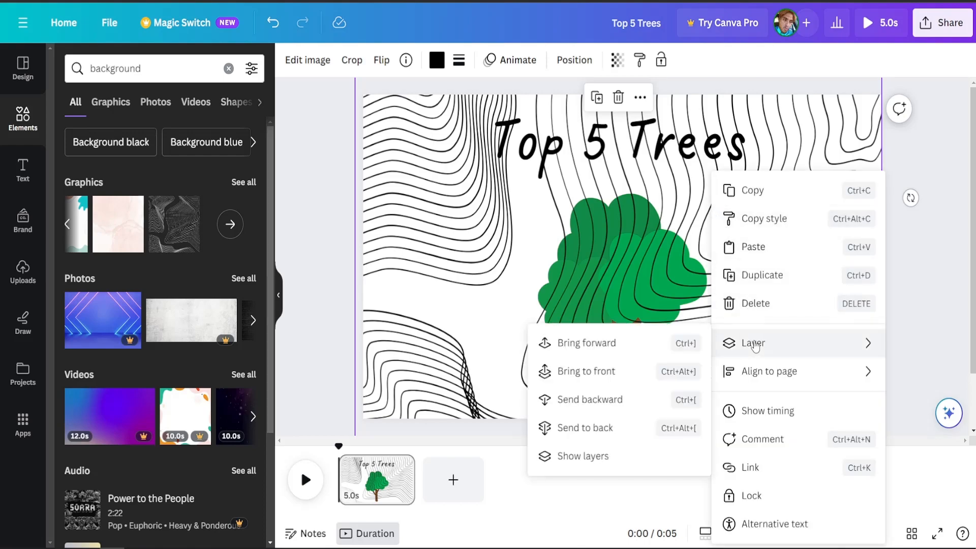
{"action": "left_click", "coordinate": [610, 429]}
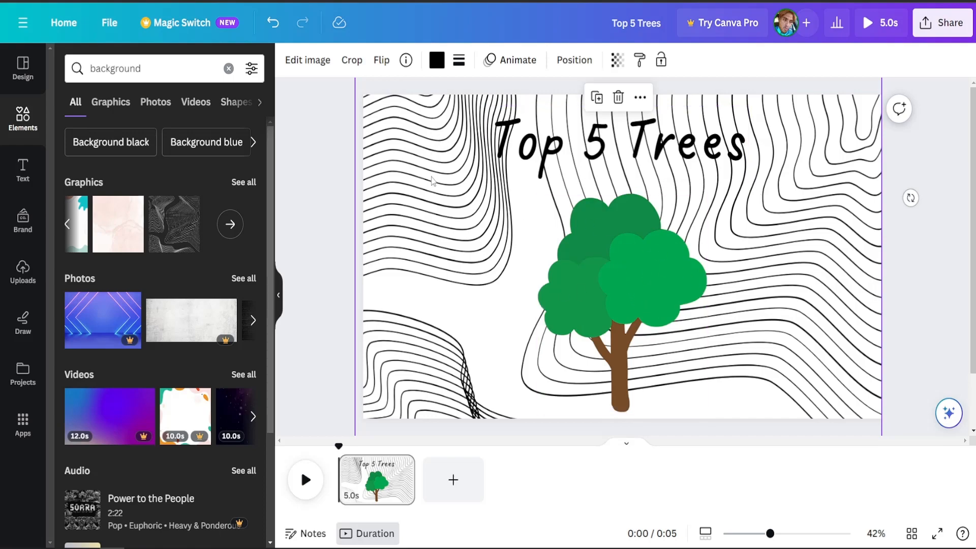
{"action": "left_click", "coordinate": [303, 245]}
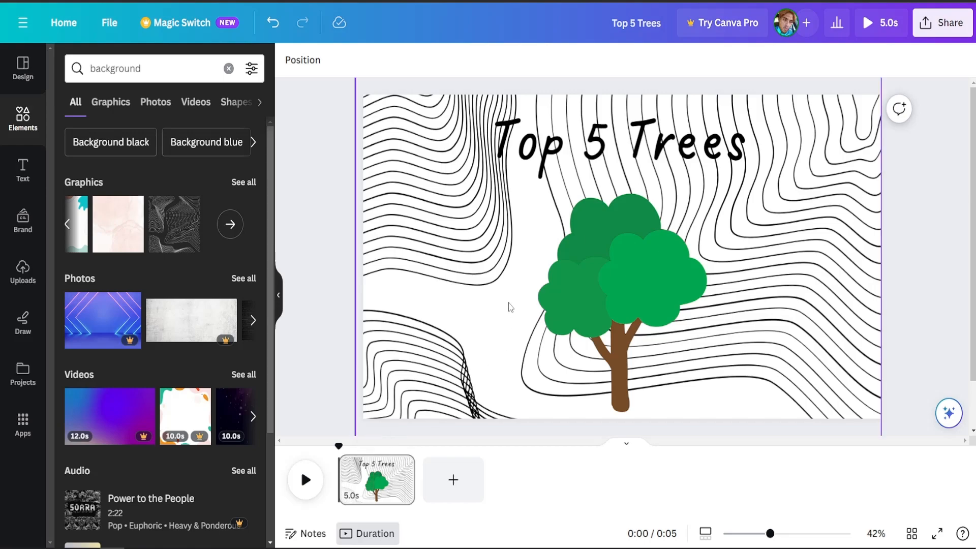
Apply the Shift text animation to the "Top 5 Trees" heading.
{"action": "left_click", "coordinate": [591, 153]}
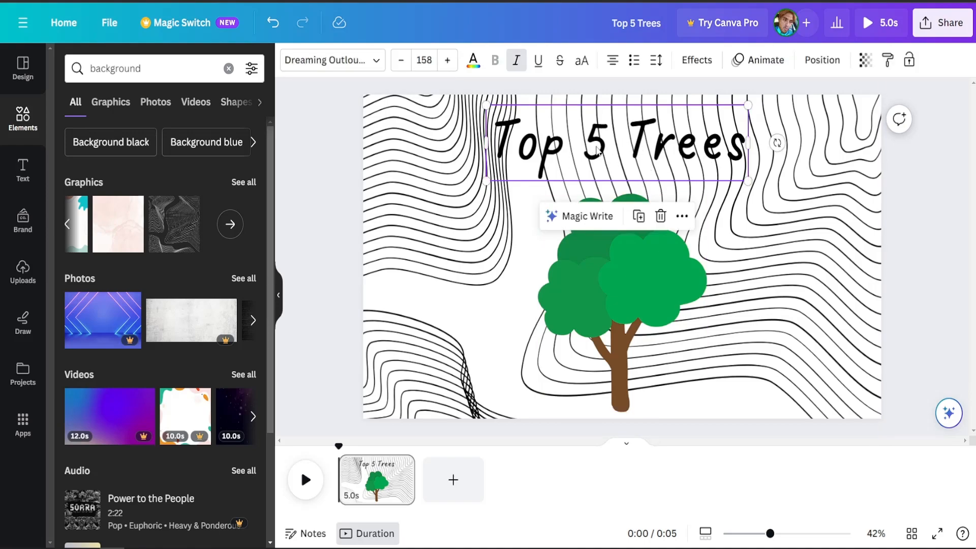
{"action": "left_click", "coordinate": [748, 65]}
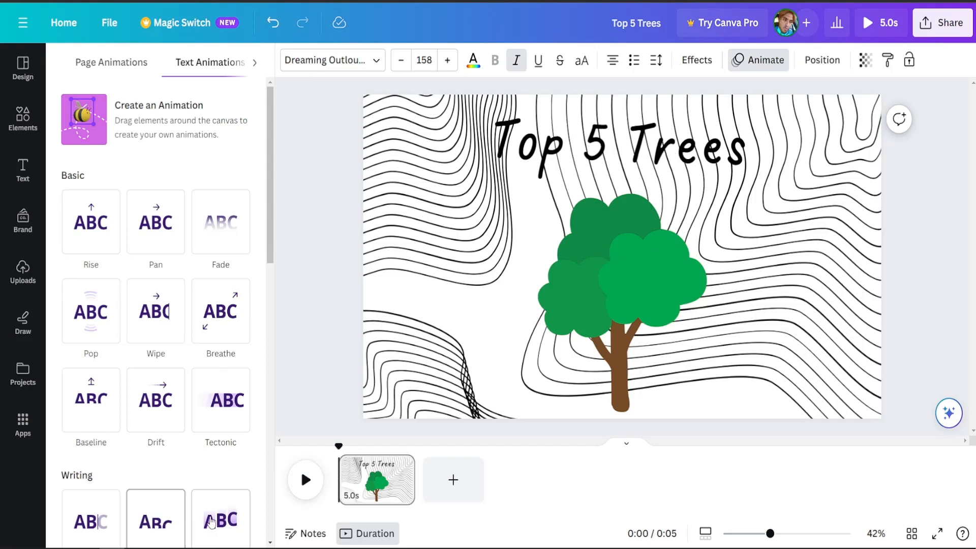
{"action": "scroll", "coordinate": [217, 488], "scroll_direction": "down", "scroll_amount": 1}
{"action": "left_click", "coordinate": [227, 470]}
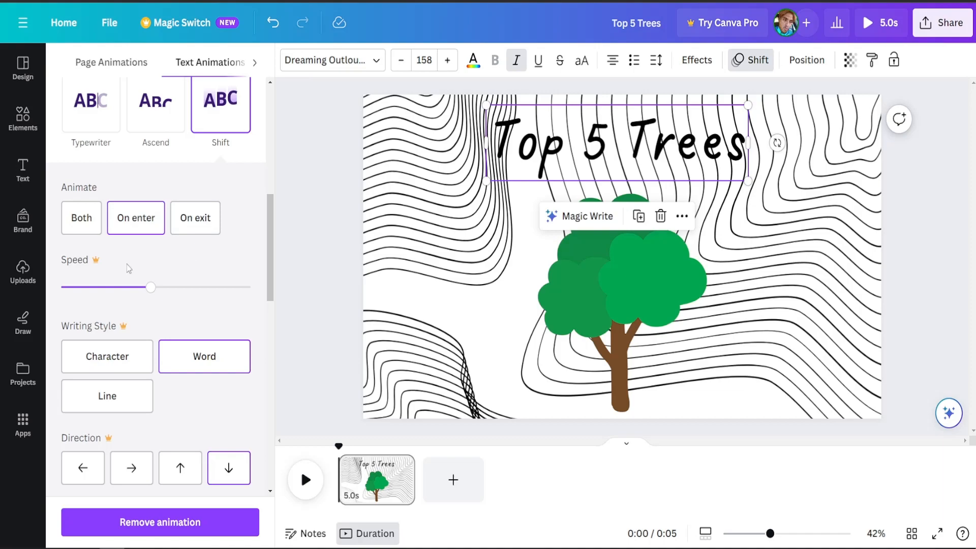
{"action": "mouse_move", "coordinate": [266, 275]}
{"action": "left_mouse_down"}
{"action": "mouse_move", "coordinate": [270, 257]}
{"action": "mouse_move", "coordinate": [270, 269]}
{"action": "left_mouse_up"}
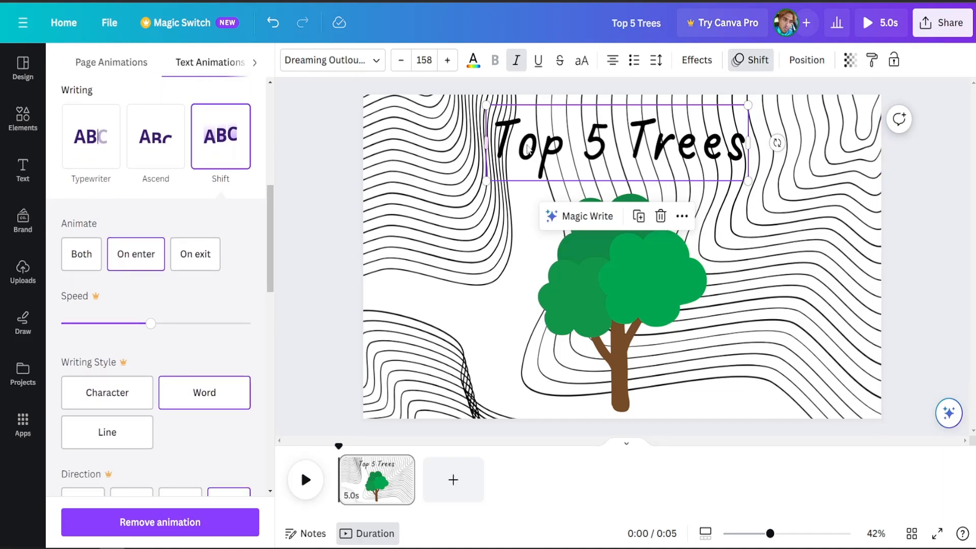
Apply the Tectonic photo animation to the tree graphic.
{"action": "left_click", "coordinate": [590, 289]}
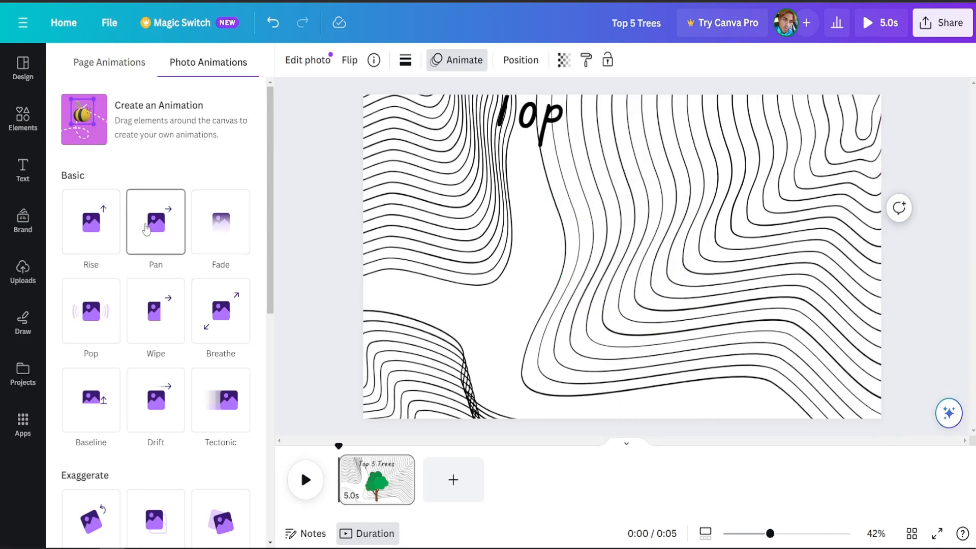
{"action": "left_click", "coordinate": [465, 65]}
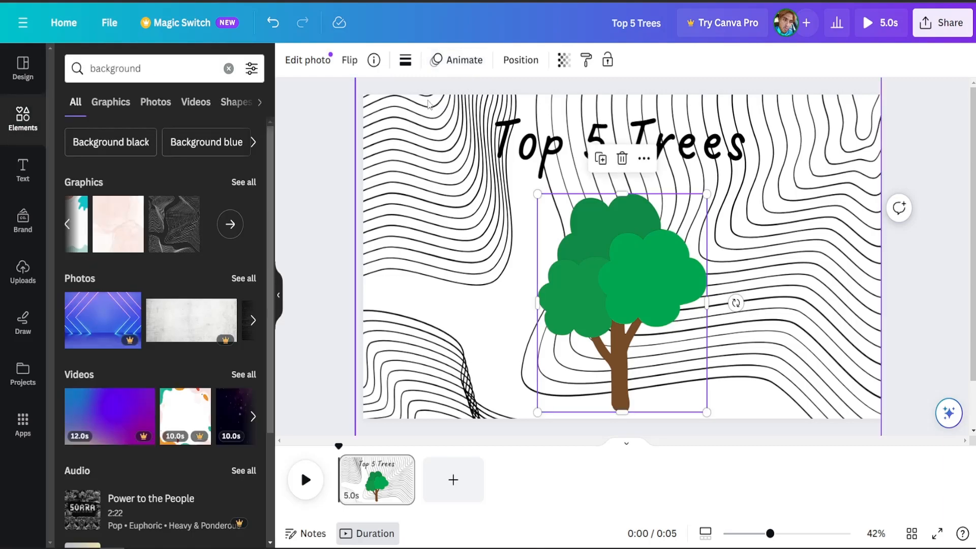
{"action": "left_click", "coordinate": [459, 63]}
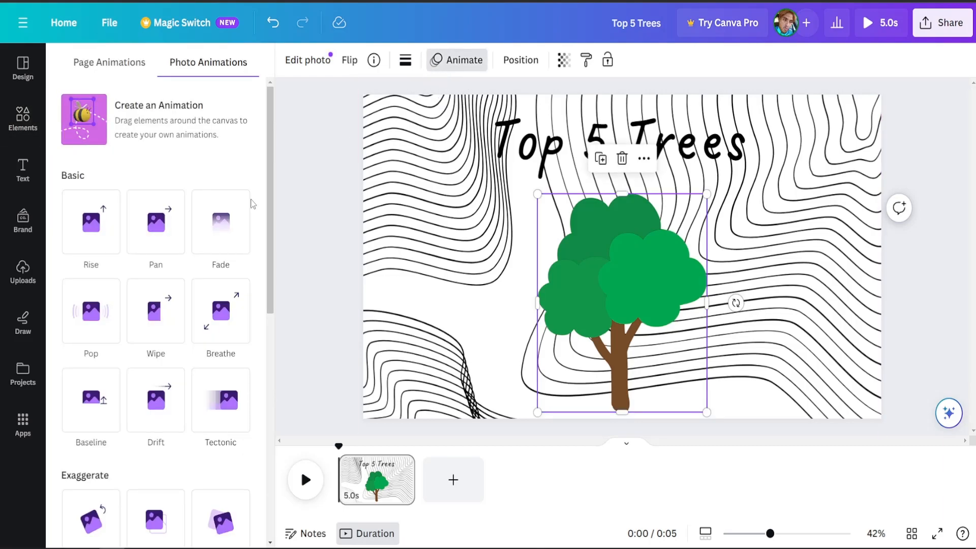
{"action": "scroll", "coordinate": [152, 311], "scroll_direction": "down", "scroll_amount": 3}
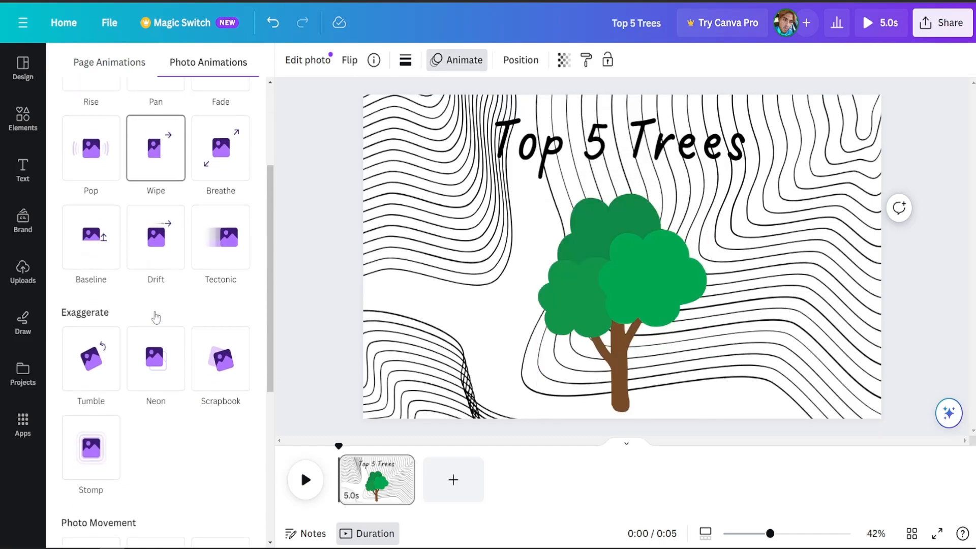
{"action": "scroll", "coordinate": [157, 335], "scroll_direction": "down", "scroll_amount": 1}
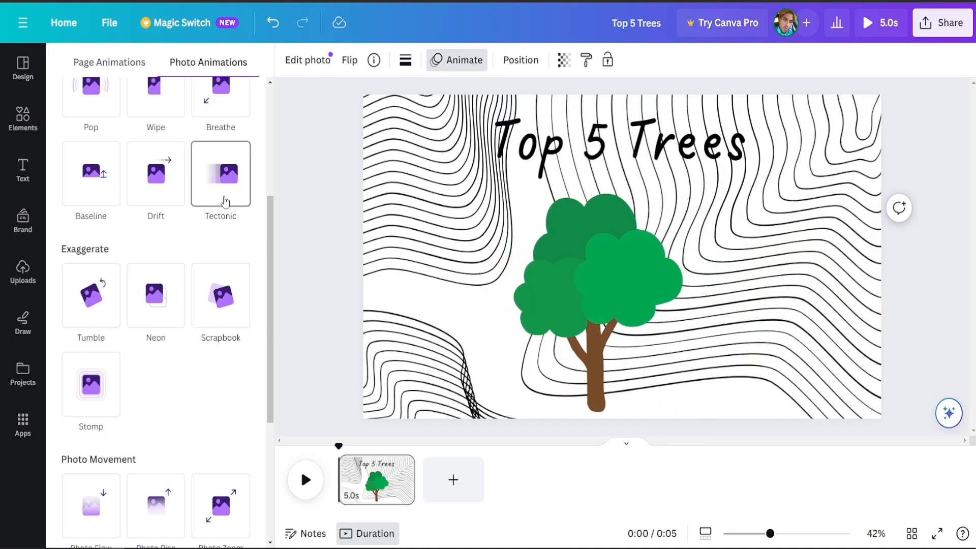
{"action": "left_click", "coordinate": [226, 190]}
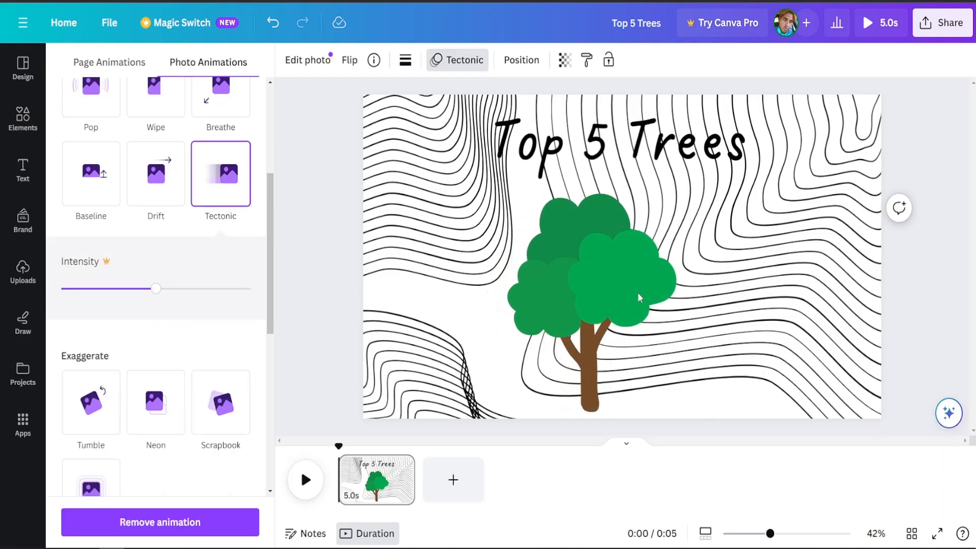
{"action": "left_click", "coordinate": [313, 221]}
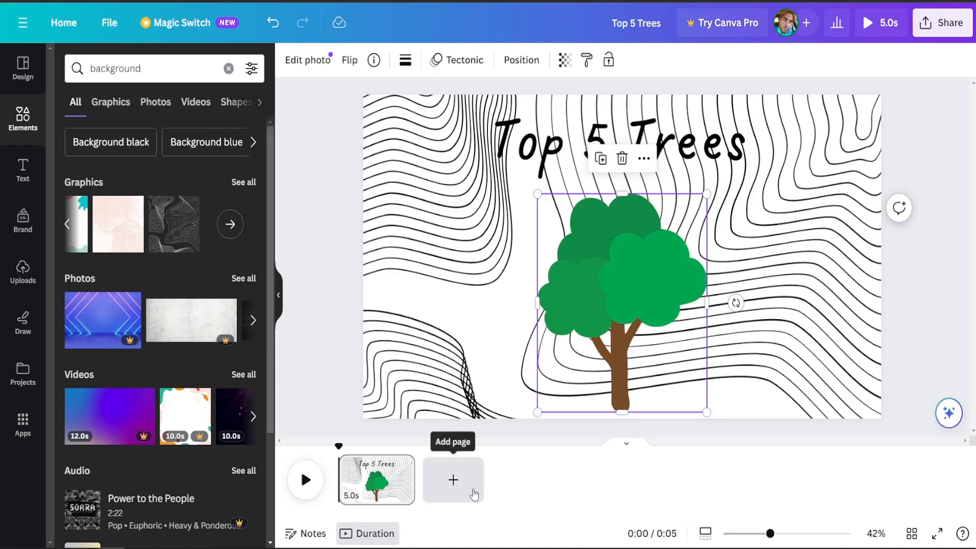
Play the animated title page in full screen to check it, and leave the full-screen view.
{"action": "left_click", "coordinate": [938, 538]}
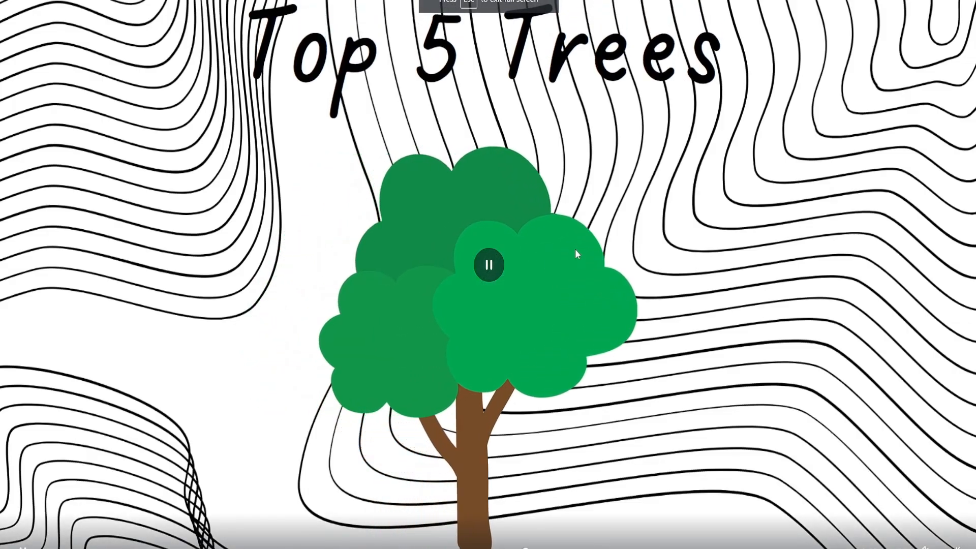
{"action": "left_click", "coordinate": [486, 257]}
{"action": "key", "text": "Escape"}
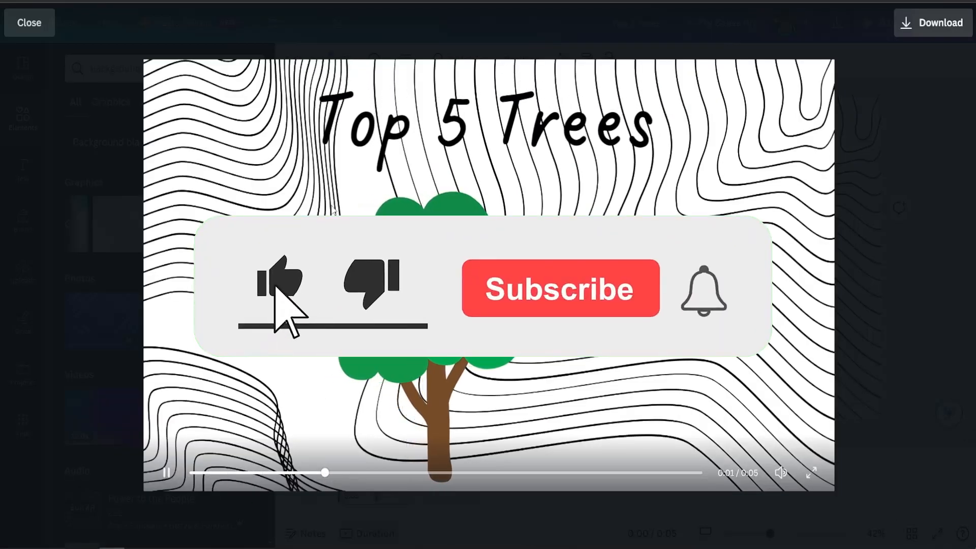
Leave the preview, add a blank second page, and shorten the title page's duration to 3.0 seconds.
{"action": "left_click", "coordinate": [19, 23]}
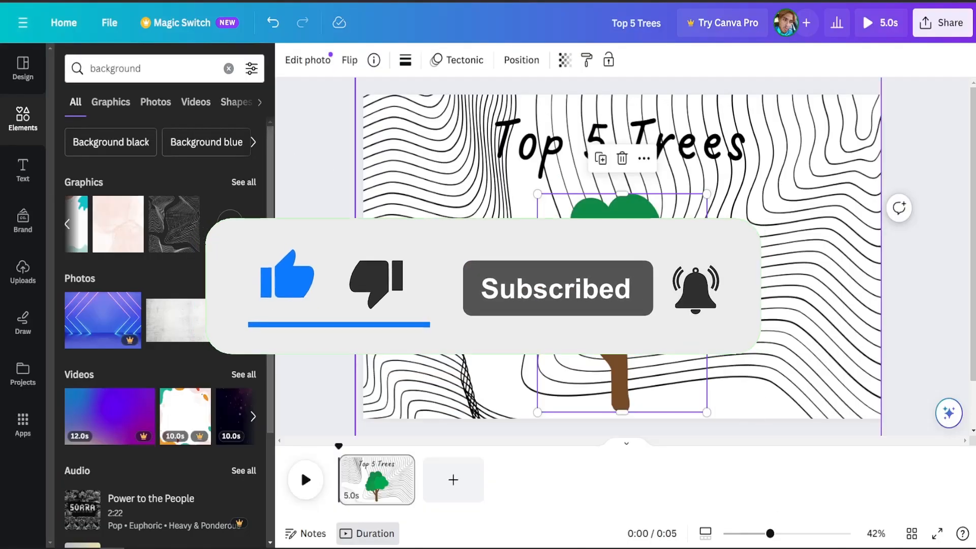
{"action": "left_click", "coordinate": [458, 485]}
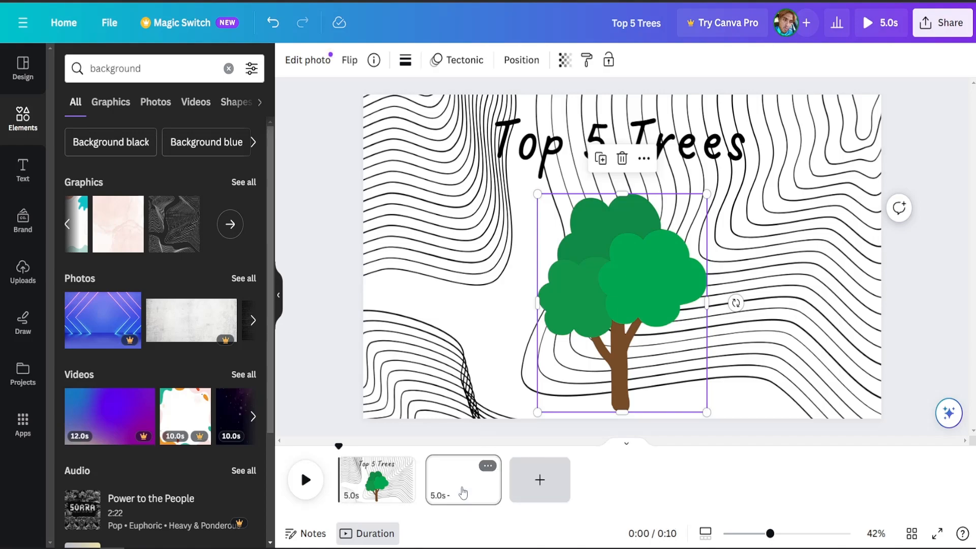
{"action": "left_click", "coordinate": [358, 498]}
{"action": "left_click_drag", "start_coordinate": [340, 477], "coordinate": [373, 474]}
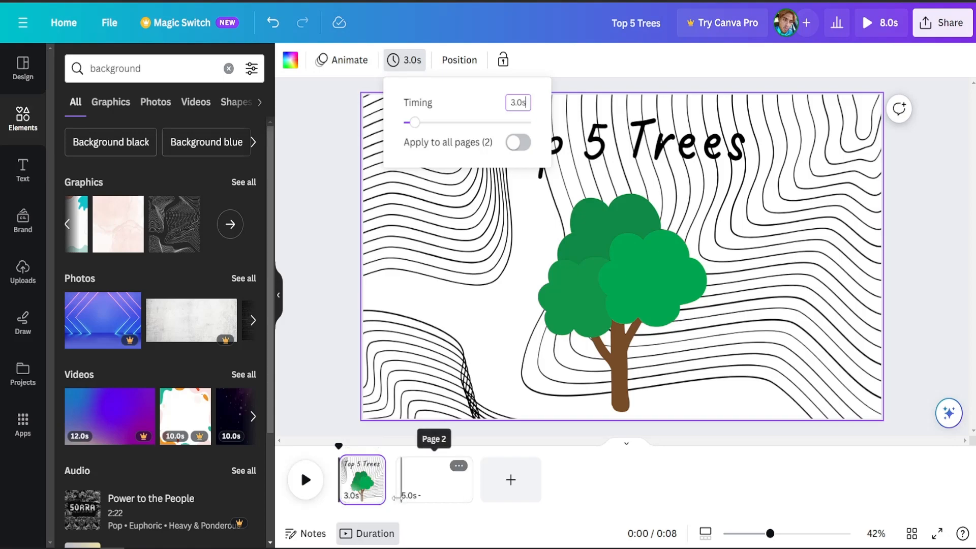
Shorten the blank second page's duration to 4.0 seconds.
{"action": "left_click", "coordinate": [415, 481]}
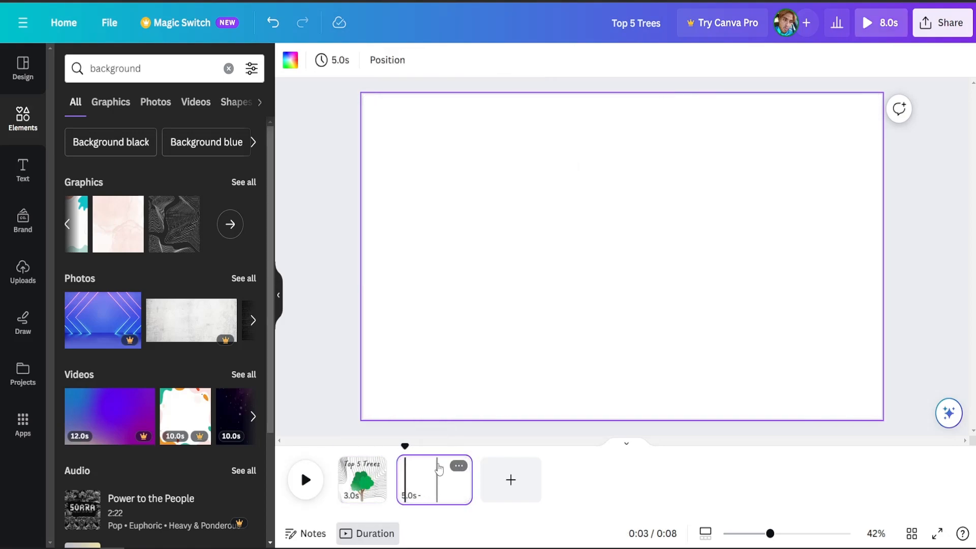
{"action": "left_click_drag", "start_coordinate": [403, 480], "coordinate": [419, 480]}
{"action": "left_click", "coordinate": [434, 489]}
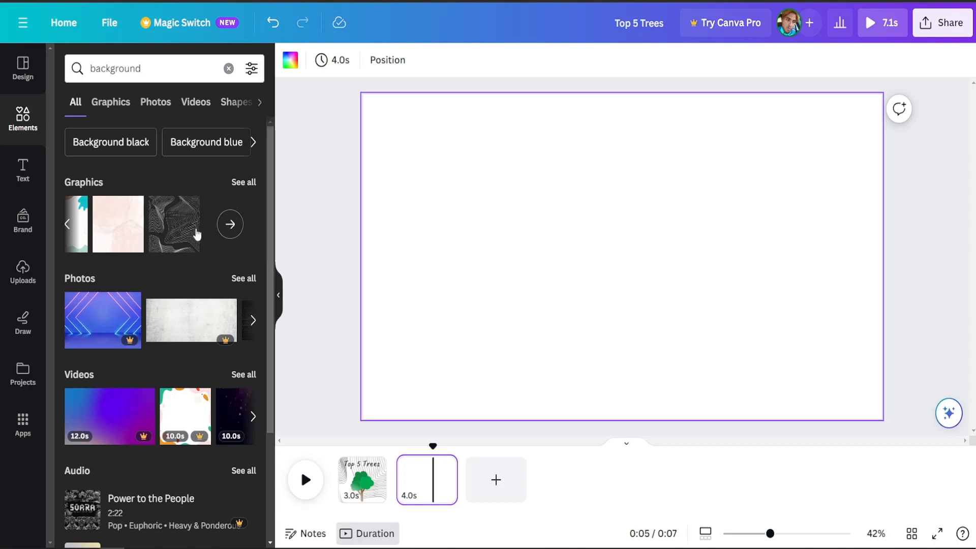
Place the pale pink watercolour graphic on the second page and stretch it to cover the whole page.
{"action": "left_click_drag", "start_coordinate": [129, 233], "coordinate": [409, 140]}
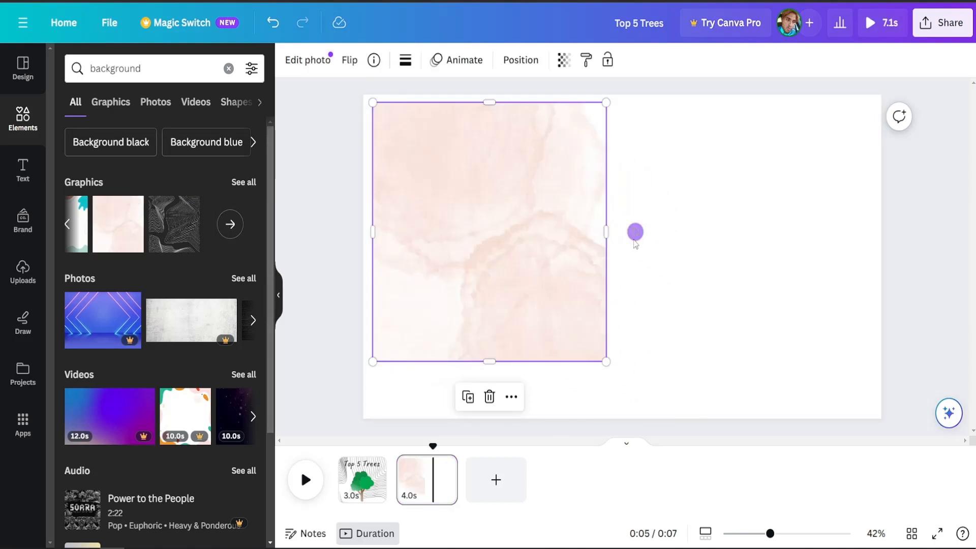
{"action": "left_click_drag", "start_coordinate": [606, 232], "coordinate": [908, 232]}
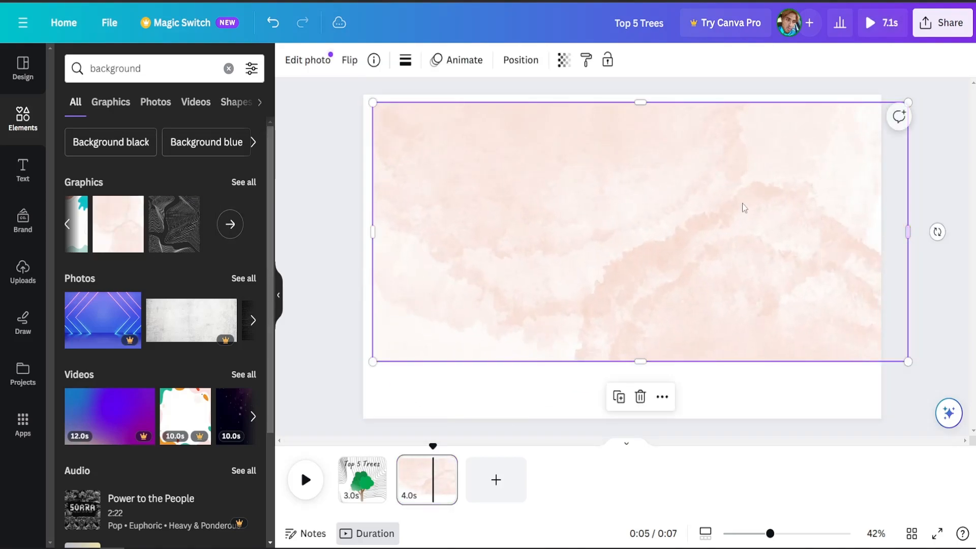
{"action": "left_click_drag", "start_coordinate": [373, 232], "coordinate": [348, 232]}
{"action": "left_click_drag", "start_coordinate": [642, 103], "coordinate": [628, 95]}
{"action": "left_click_drag", "start_coordinate": [628, 360], "coordinate": [628, 419]}
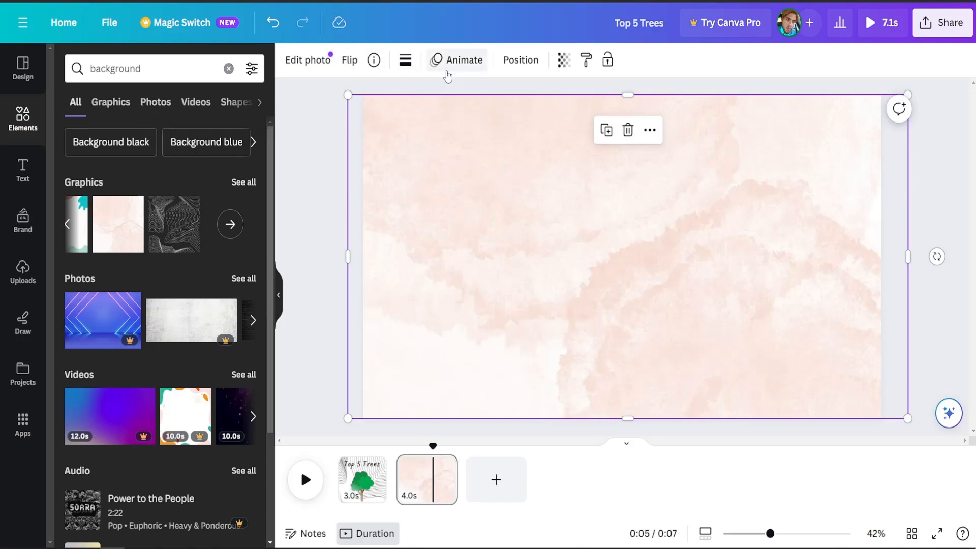
Add the recently used "cold, smooth & tasty." text combination to the second page.
{"action": "left_click", "coordinate": [24, 182]}
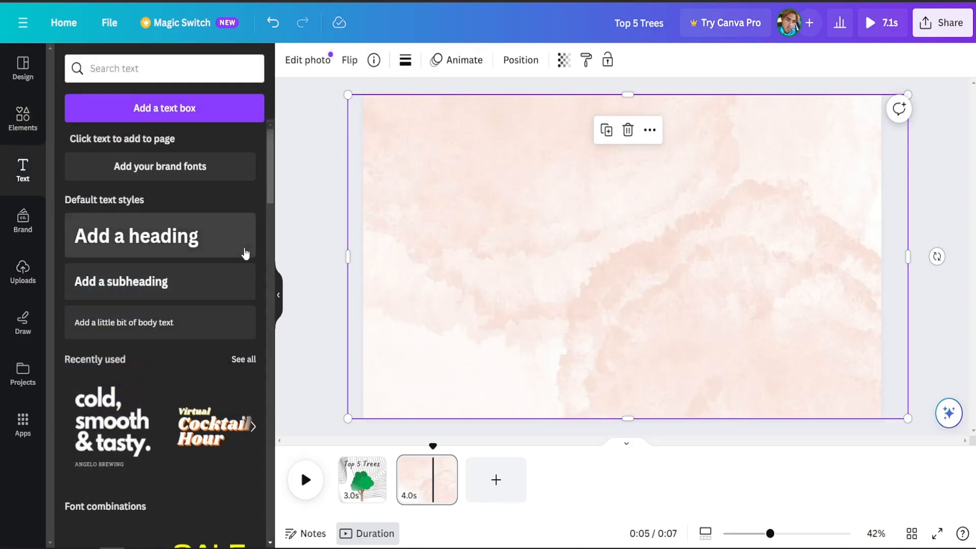
{"action": "scroll", "coordinate": [192, 288], "scroll_direction": "down", "scroll_amount": 1}
{"action": "scroll", "coordinate": [192, 288], "scroll_direction": "down", "scroll_amount": 3}
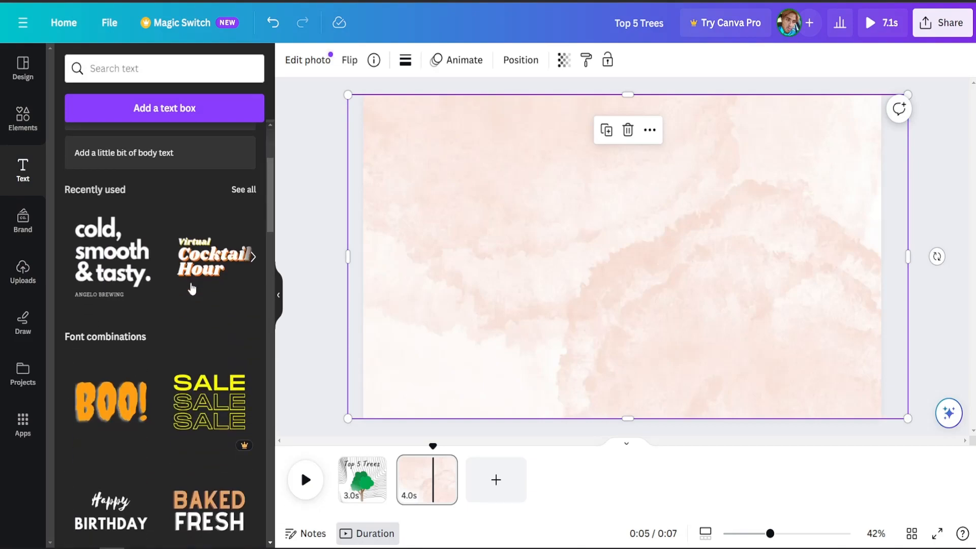
{"action": "left_click_drag", "start_coordinate": [108, 263], "coordinate": [472, 195]}
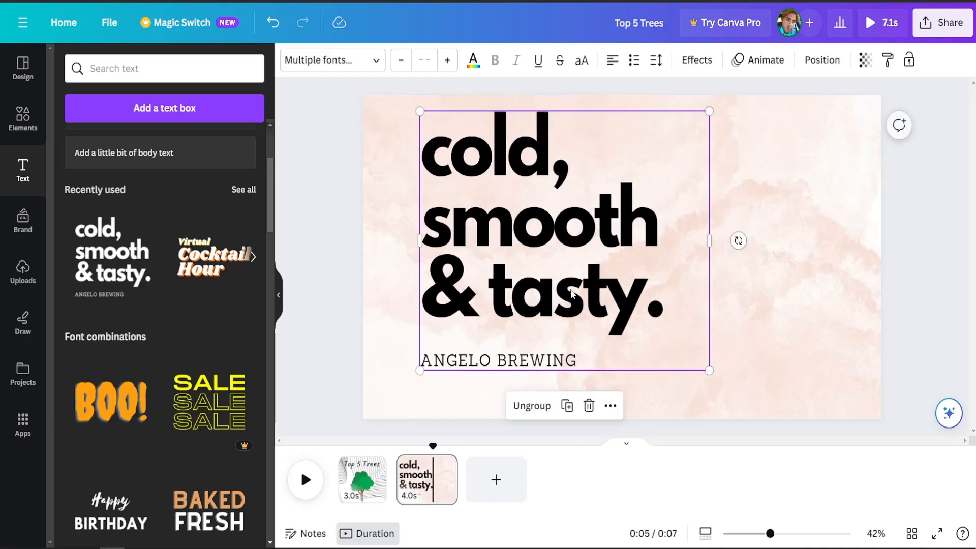
Delete the "ANGELO BREWING" line from the text combination.
{"action": "left_click", "coordinate": [570, 361]}
{"action": "left_click", "coordinate": [572, 359]}
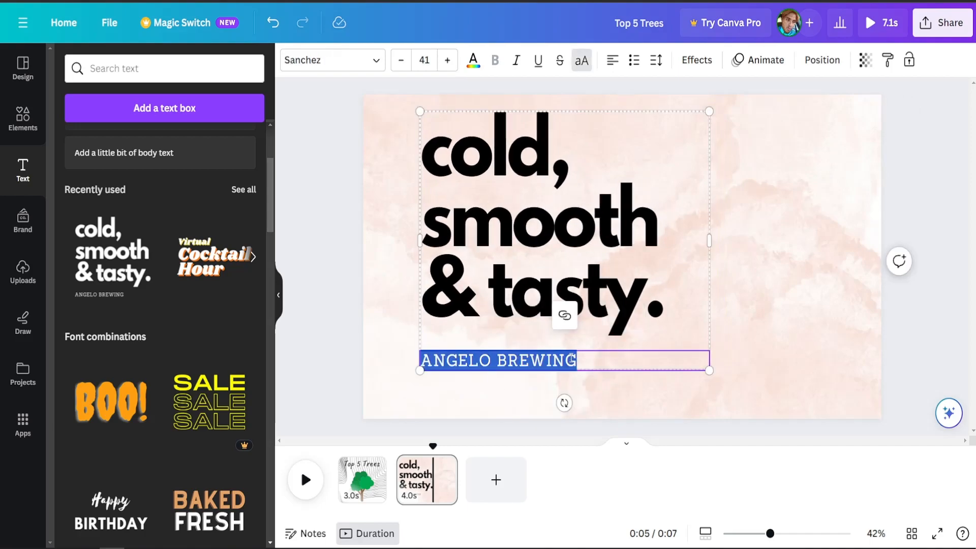
{"action": "left_click", "coordinate": [762, 367]}
{"action": "left_click", "coordinate": [573, 362]}
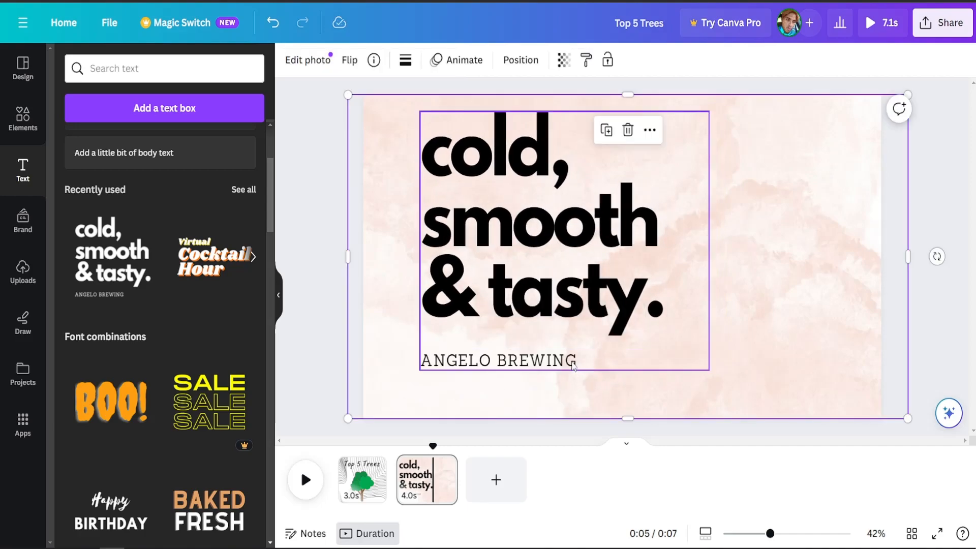
{"action": "right_click", "coordinate": [523, 365]}
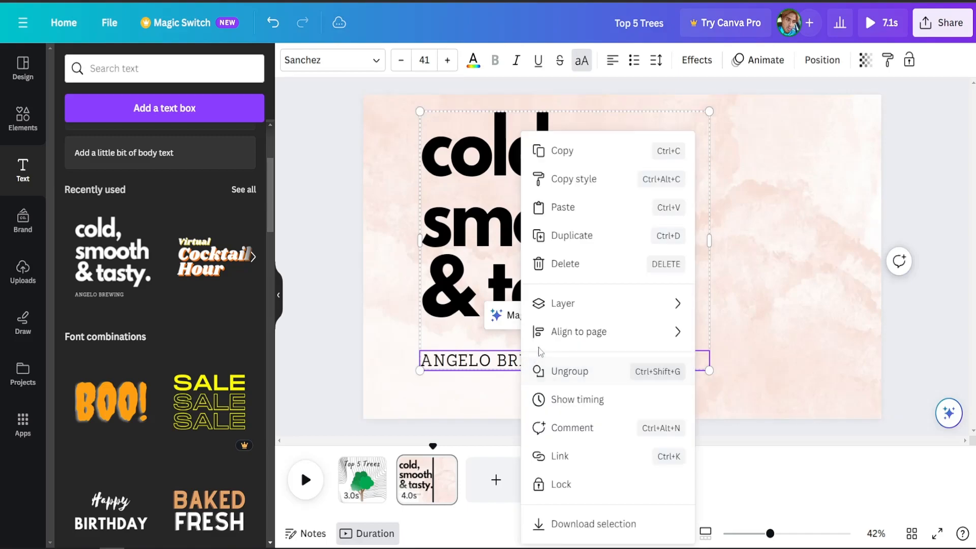
{"action": "left_click", "coordinate": [573, 265]}
Move the large text toward the page's left edge and replace its wording with "Number 5: Birch tree".
{"action": "left_click_drag", "start_coordinate": [538, 241], "coordinate": [495, 254]}
{"action": "double_click", "coordinate": [524, 258]}
{"action": "left_click_drag", "start_coordinate": [622, 331], "coordinate": [388, 180]}
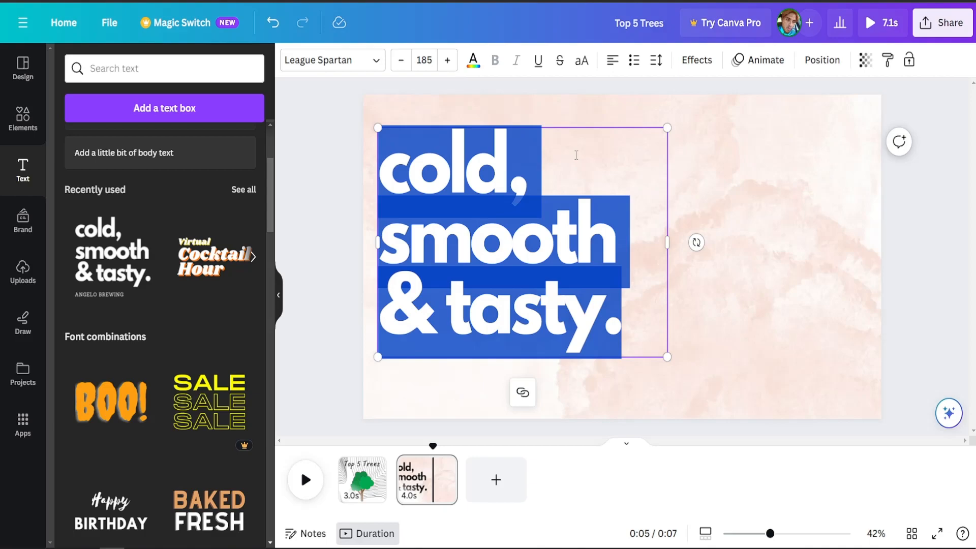
{"action": "type", "text": "Number 5"}
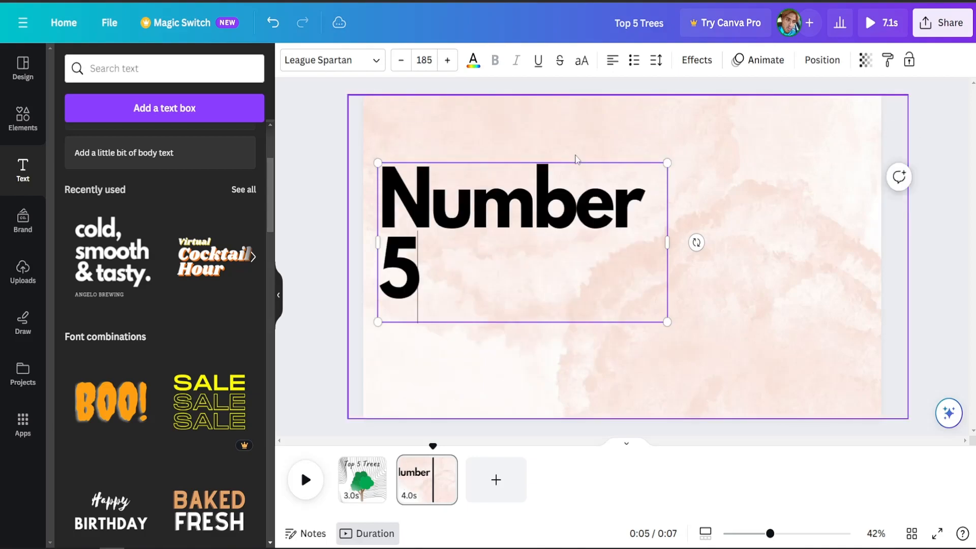
{"action": "type", "text": ": Birc"}
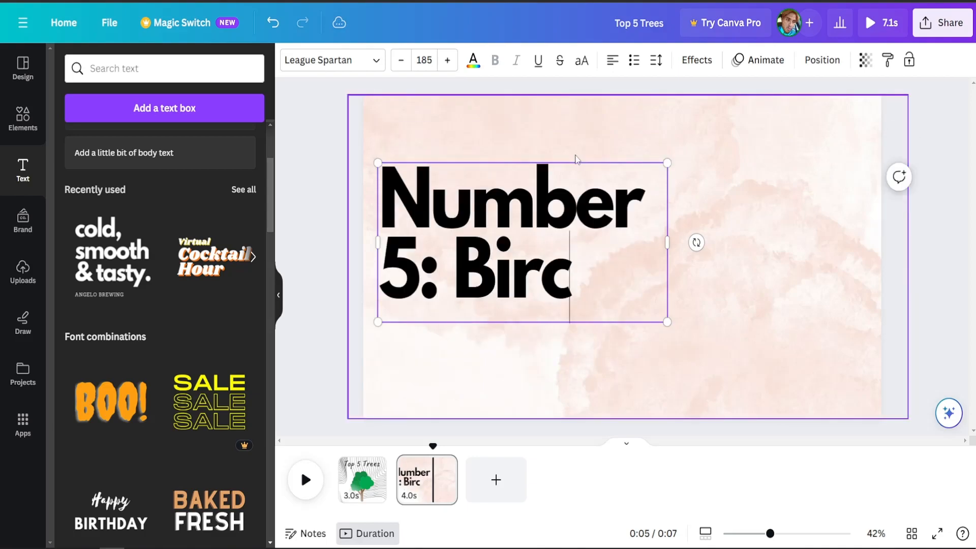
{"action": "type", "text": "h tree"}
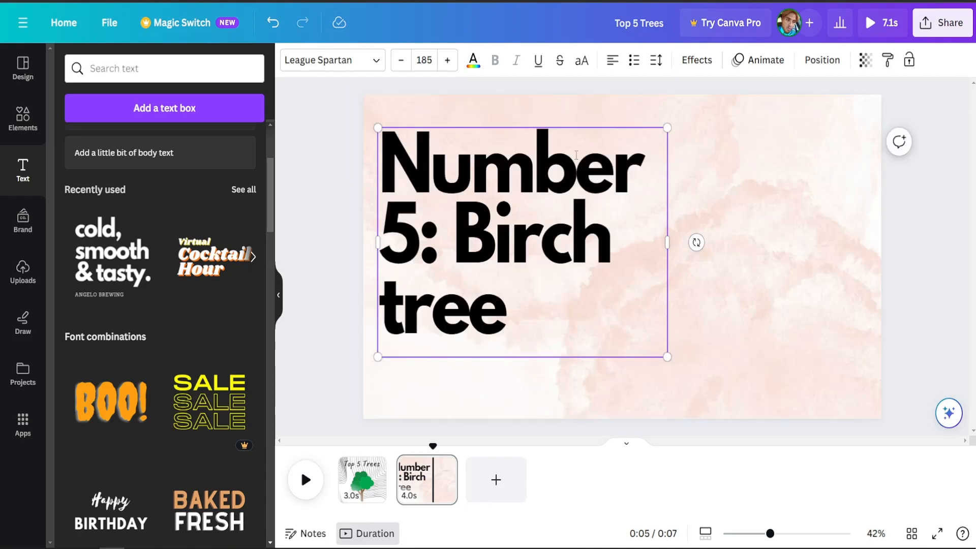
Underline the words "Birch tree" in the heading and nudge the text box slightly.
{"action": "left_click_drag", "start_coordinate": [534, 327], "coordinate": [460, 239]}
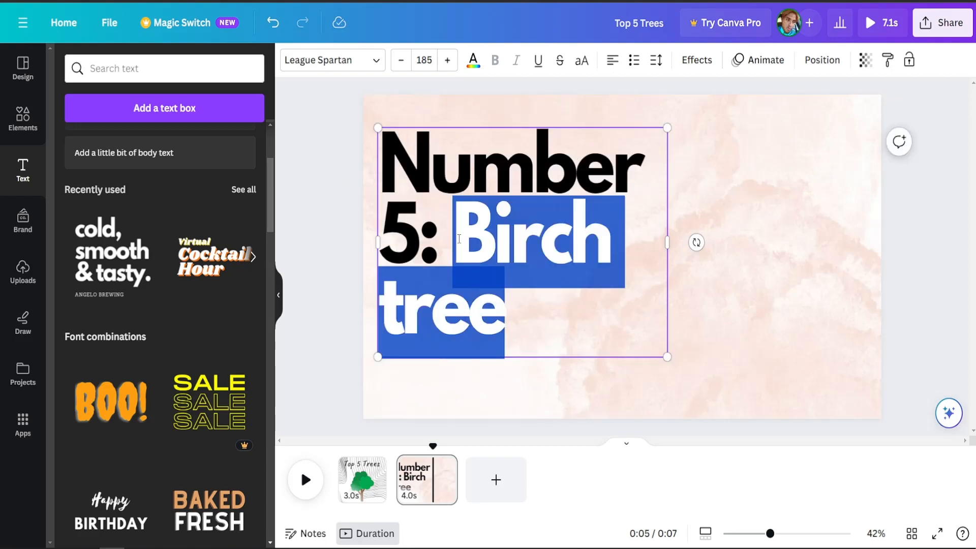
{"action": "left_click", "coordinate": [539, 62]}
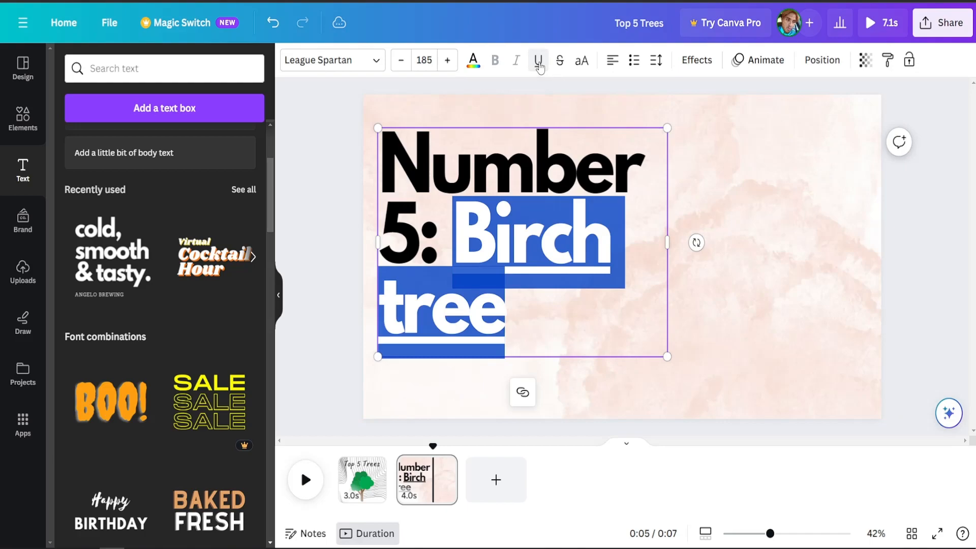
{"action": "left_click", "coordinate": [345, 151]}
{"action": "left_click", "coordinate": [545, 239]}
{"action": "left_click_drag", "start_coordinate": [545, 239], "coordinate": [547, 243]}
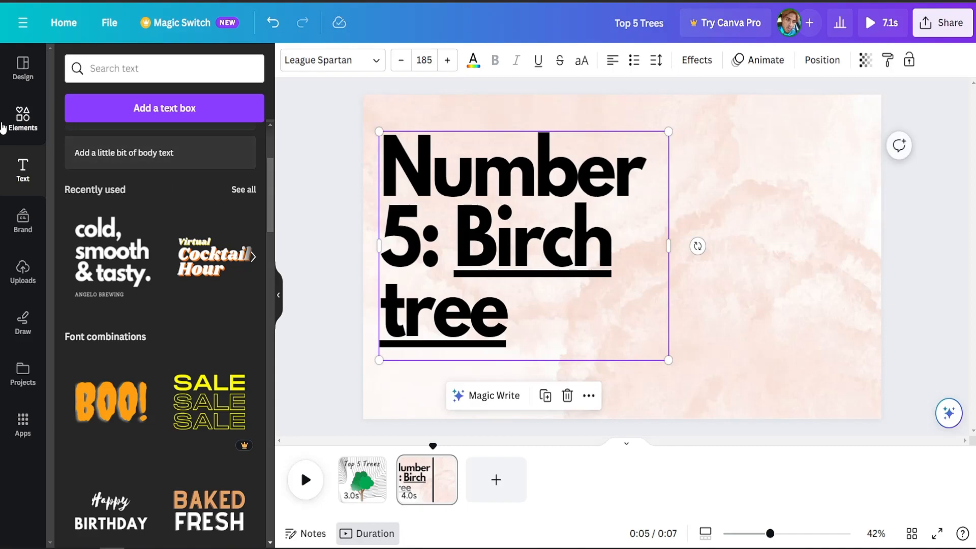
Search the elements for "tree", place the black leafy tree with roots beside the heading, and enlarge it to fill the free space.
{"action": "left_click", "coordinate": [2, 128]}
{"action": "double_click", "coordinate": [141, 71]}
{"action": "type", "text": "tree"}
{"action": "left_click", "coordinate": [145, 131]}
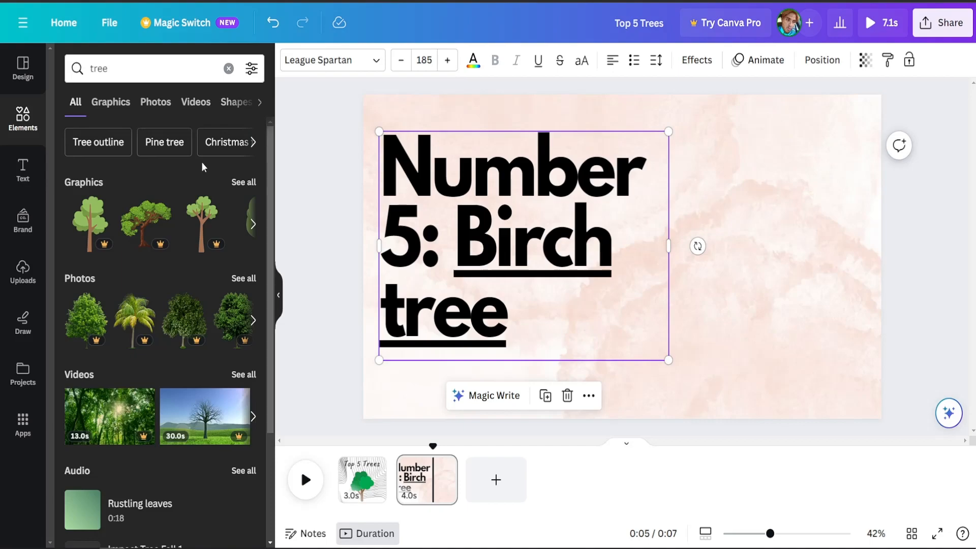
{"action": "left_click", "coordinate": [254, 225]}
{"action": "left_click", "coordinate": [253, 226]}
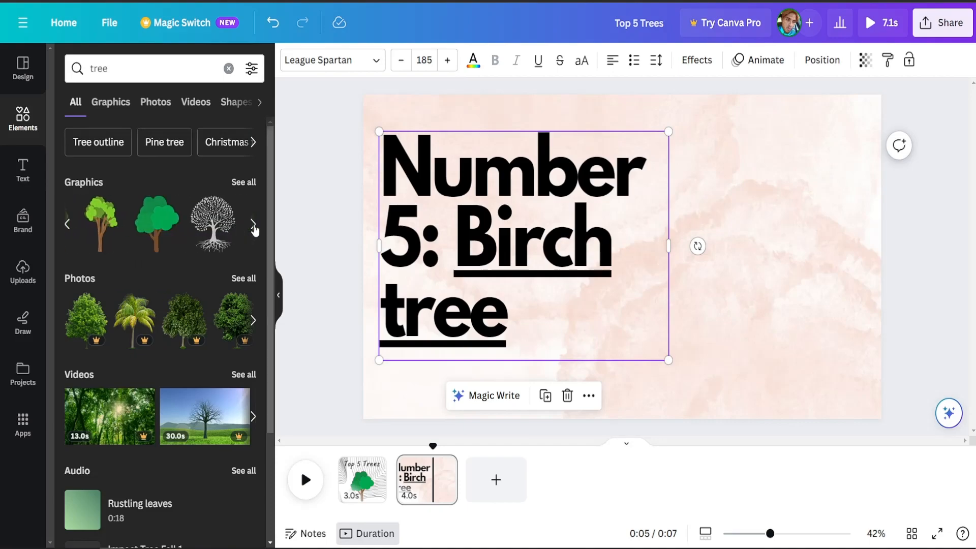
{"action": "left_click", "coordinate": [254, 225]}
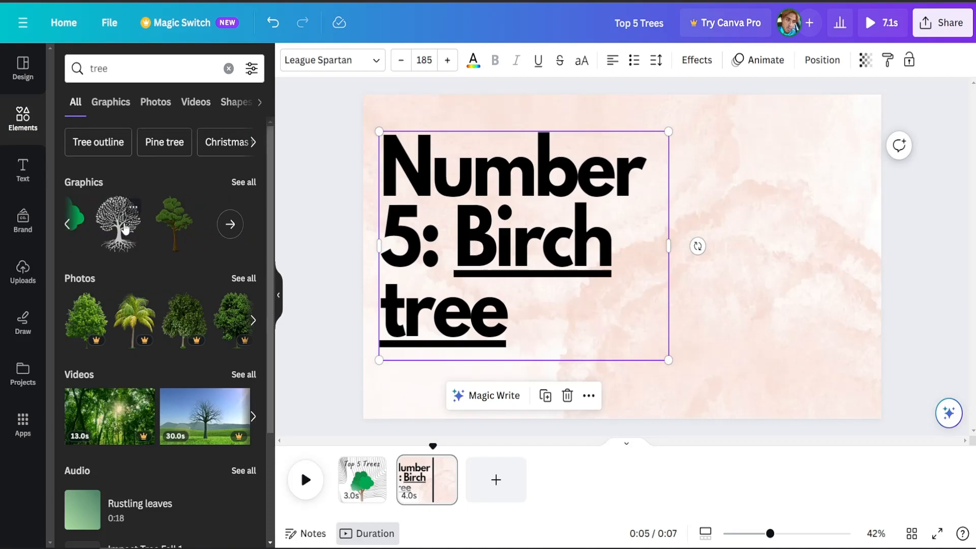
{"action": "left_click_drag", "start_coordinate": [122, 232], "coordinate": [764, 248]}
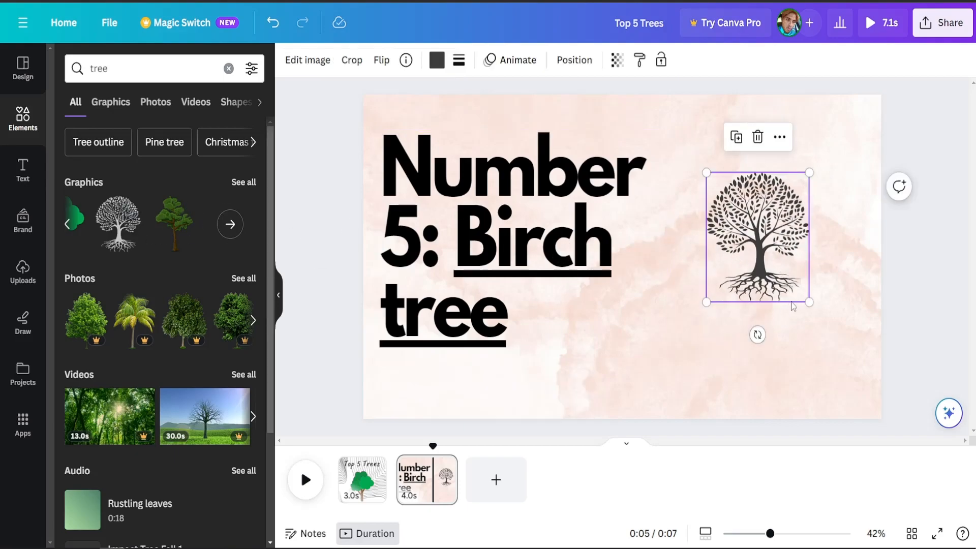
{"action": "left_click_drag", "start_coordinate": [810, 302], "coordinate": [904, 400]}
{"action": "left_click_drag", "start_coordinate": [816, 274], "coordinate": [773, 226]}
Apply the Drift text animation to the "Number 5: Birch tree" heading.
{"action": "left_click", "coordinate": [520, 235]}
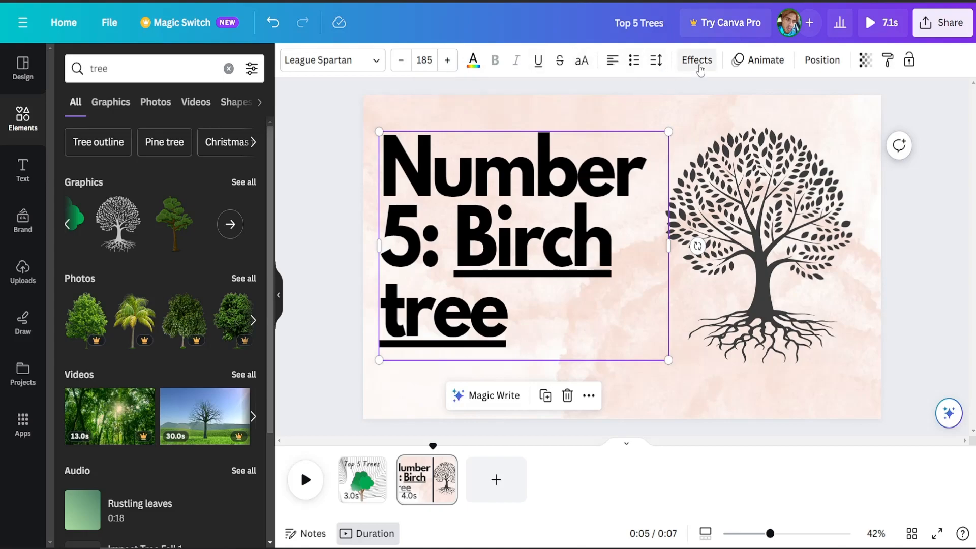
{"action": "left_click", "coordinate": [759, 60]}
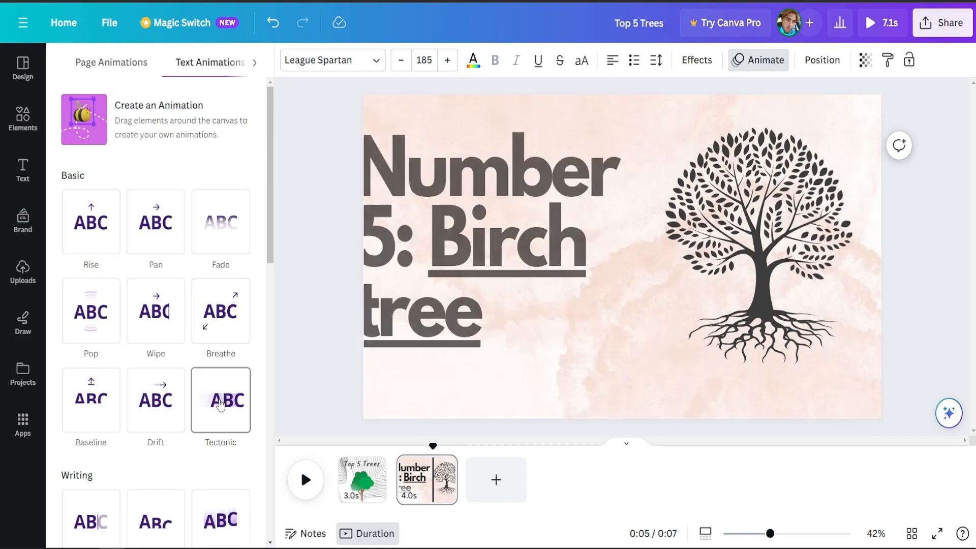
{"action": "left_click", "coordinate": [153, 402]}
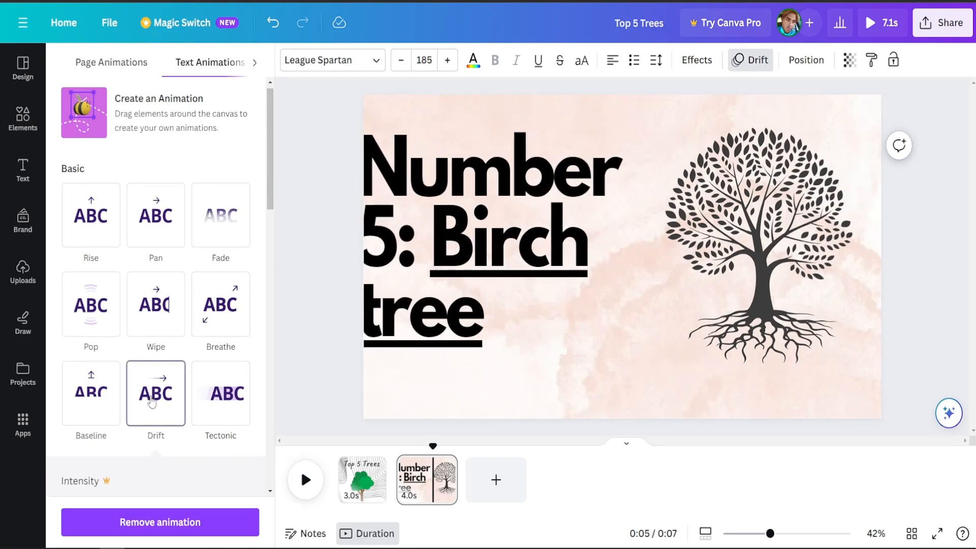
Apply the Stomp element animation to the black tree graphic.
{"action": "left_click", "coordinate": [746, 216]}
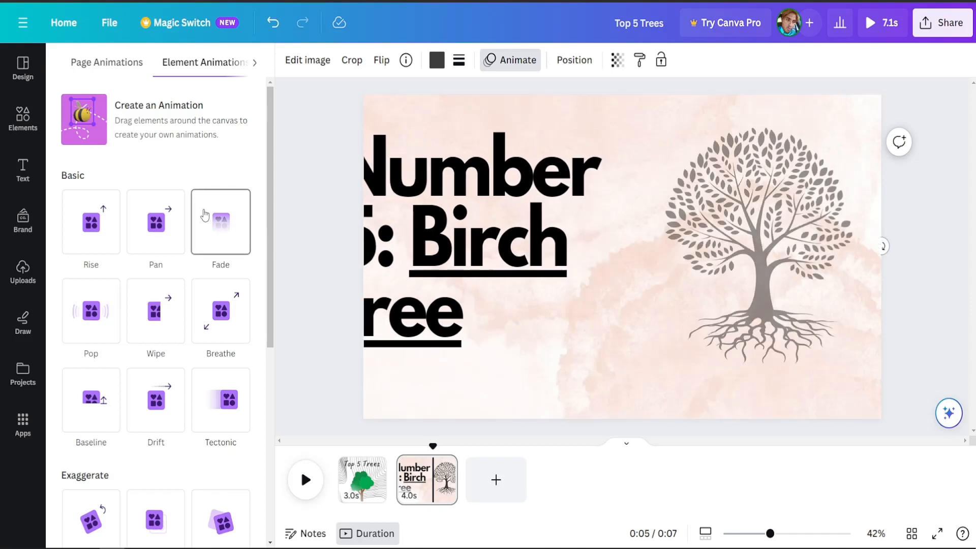
{"action": "scroll", "coordinate": [209, 307], "scroll_direction": "down", "scroll_amount": 5}
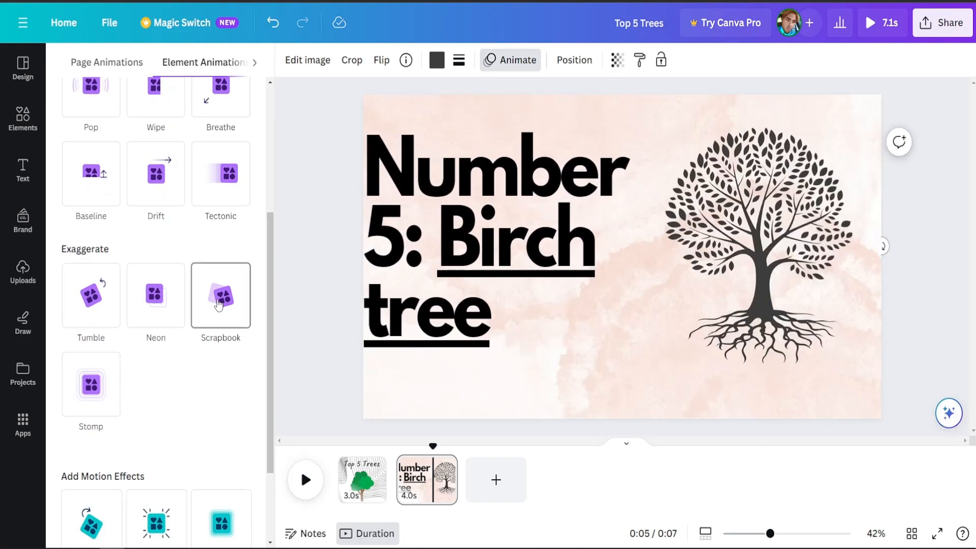
{"action": "left_click", "coordinate": [89, 395]}
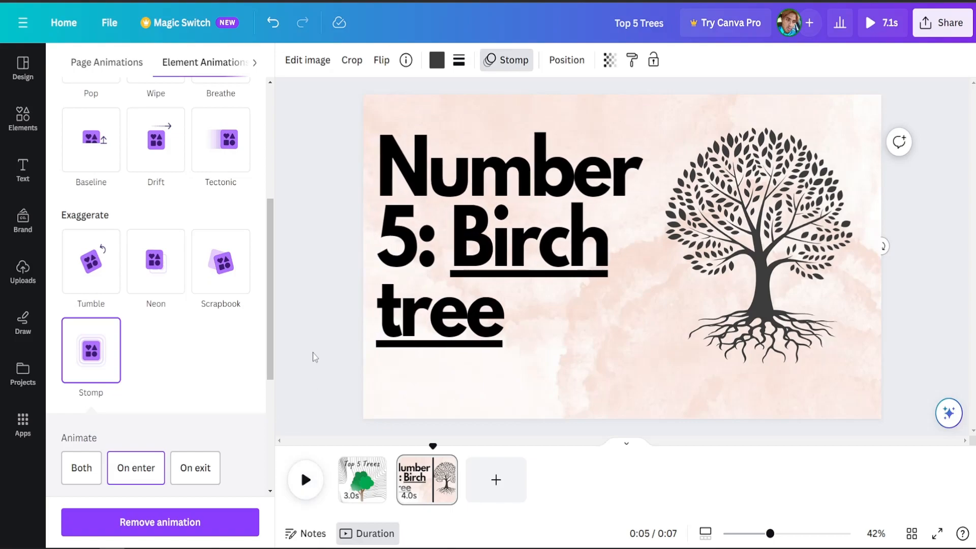
{"action": "left_click", "coordinate": [315, 357]}
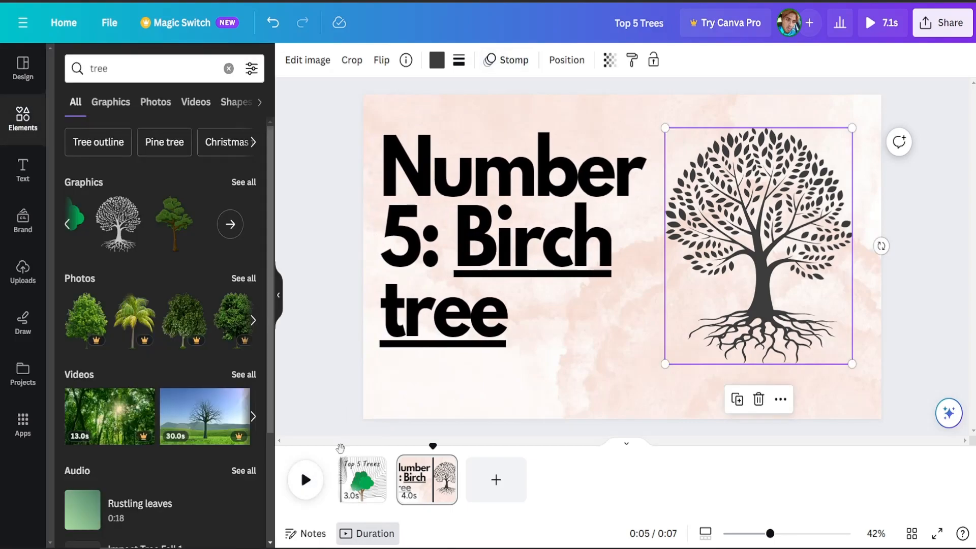
Play both pages from the start in full screen to check the animations, and close the preview.
{"action": "left_click", "coordinate": [340, 448]}
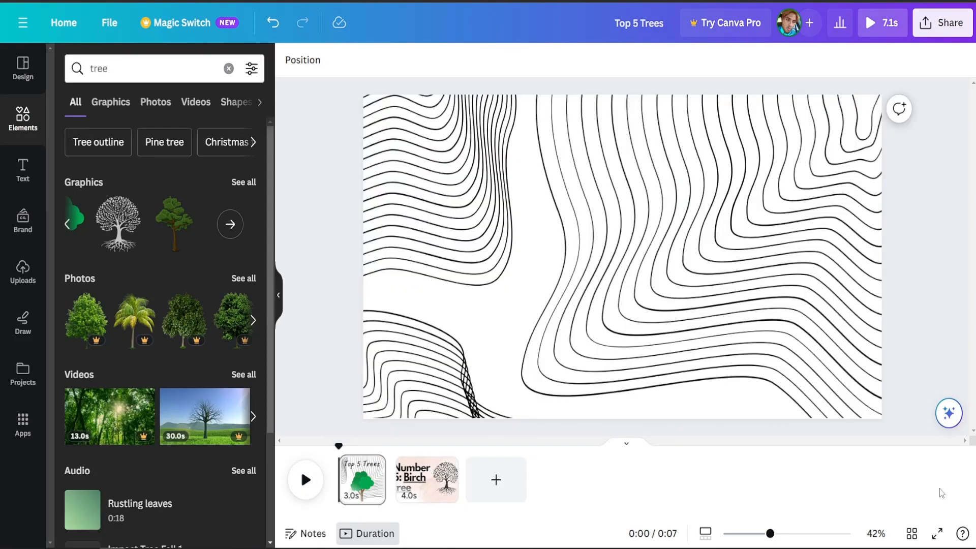
{"action": "left_click", "coordinate": [937, 534]}
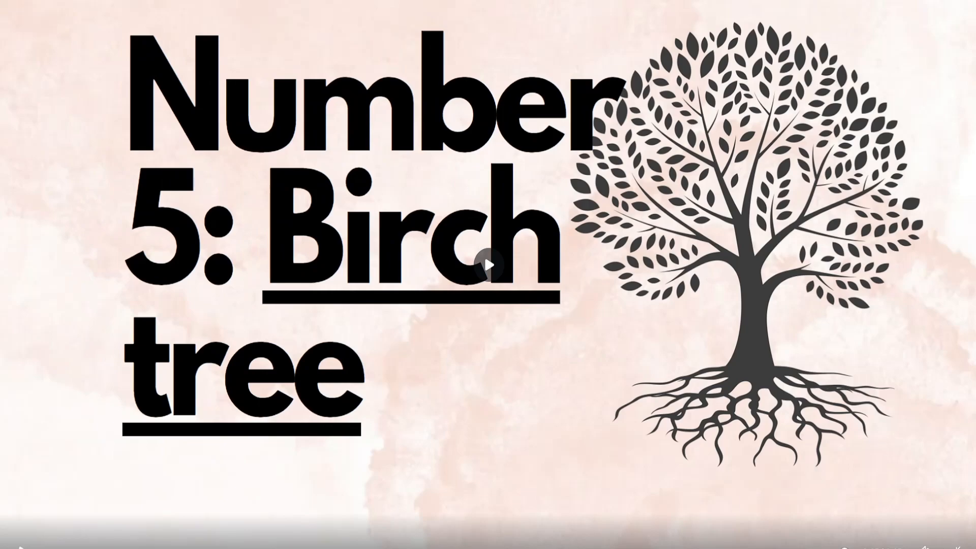
{"action": "key", "text": "Escape"}
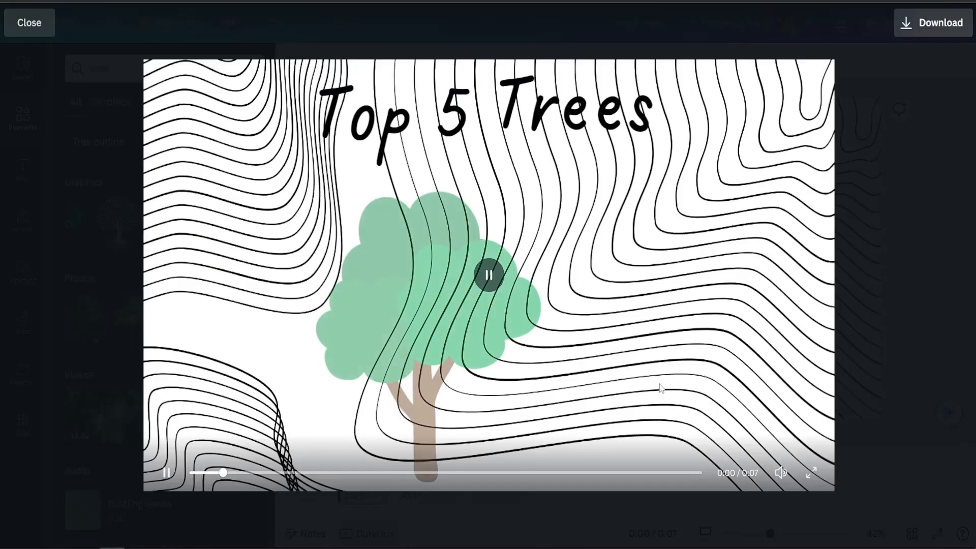
{"action": "left_click", "coordinate": [29, 23]}
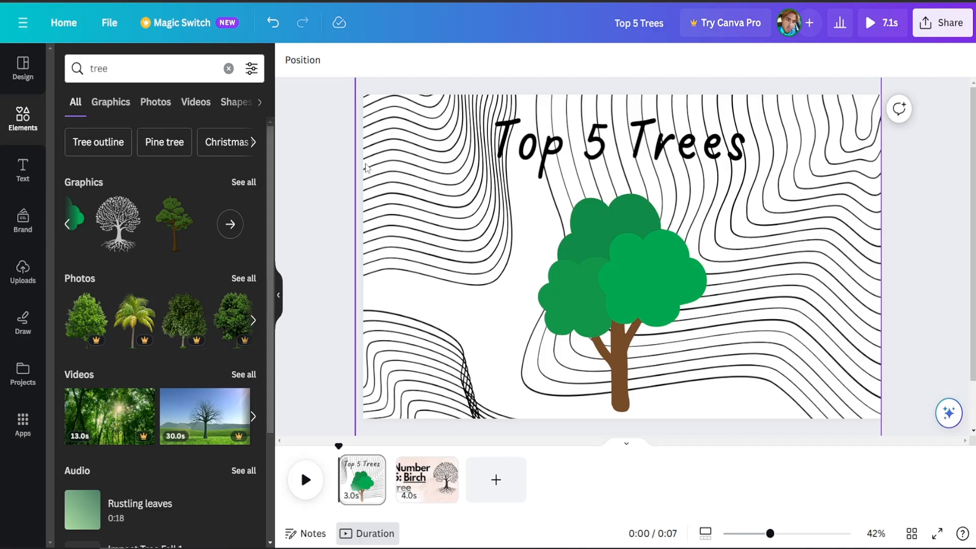